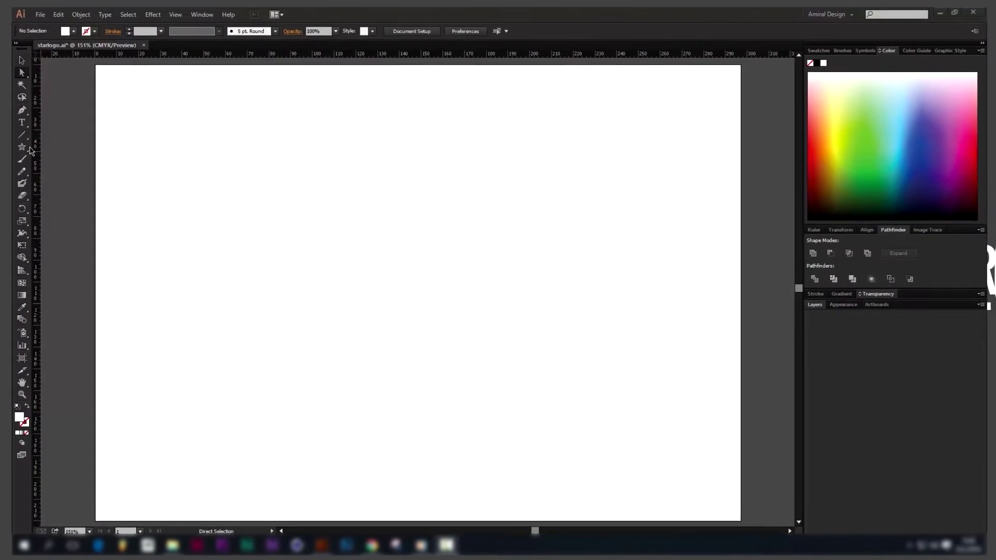
- Open the Rectangle tool flyout to reveal the Polygon and Star tools
{"action": "left_click_drag", "start_coordinate": [20, 148], "coordinate": [97, 191]}
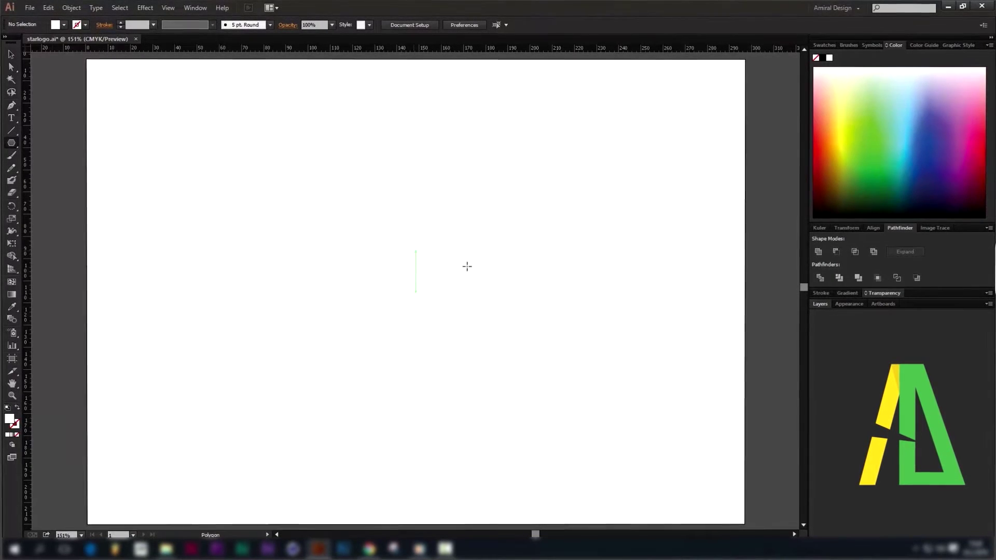
- Create a ten-sided polygon and set its width to 99 mm
{"action": "left_click", "coordinate": [416, 271]}
{"action": "double_click", "coordinate": [490, 271]}
{"action": "left_click", "coordinate": [472, 295]}
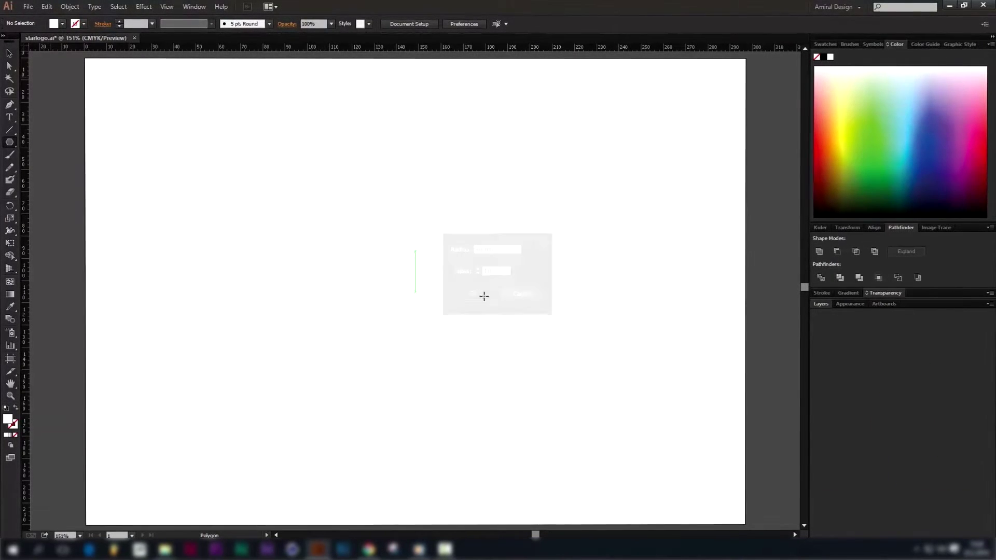
{"action": "left_click", "coordinate": [671, 23]}
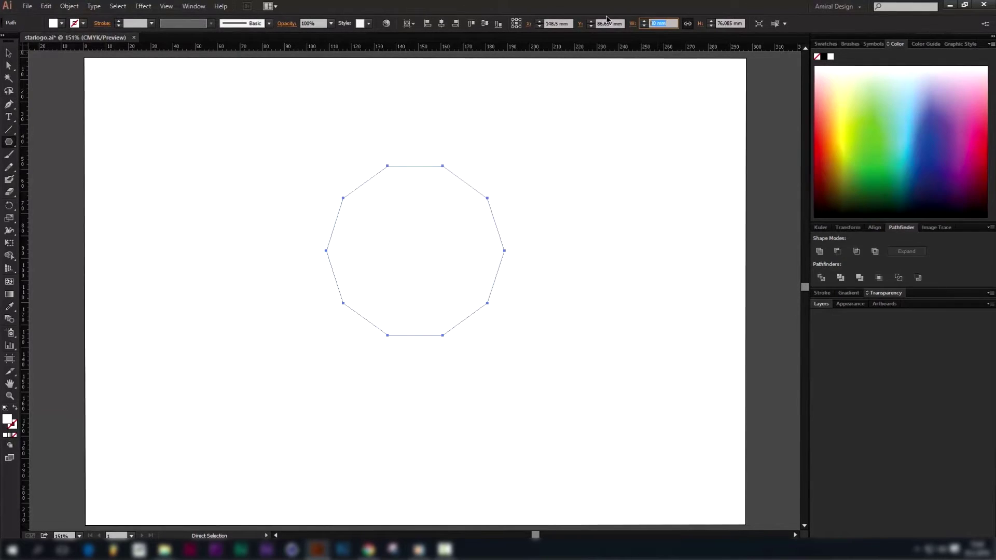
{"action": "type", "text": "89"}
{"action": "key", "text": "Return"}
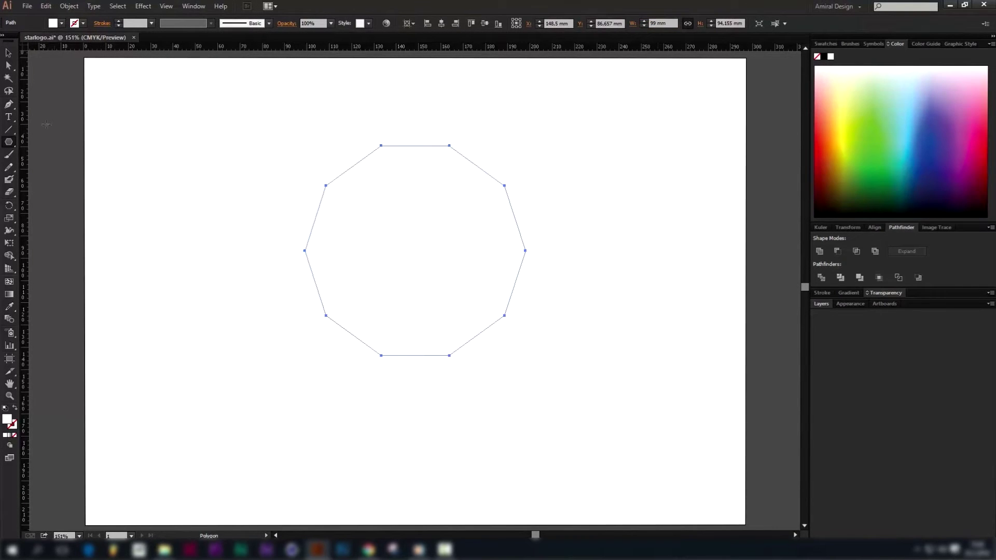
- Draw a five-point star from the polygon's centre and set its width to 85 mm
{"action": "left_click_drag", "start_coordinate": [11, 149], "coordinate": [52, 191]}
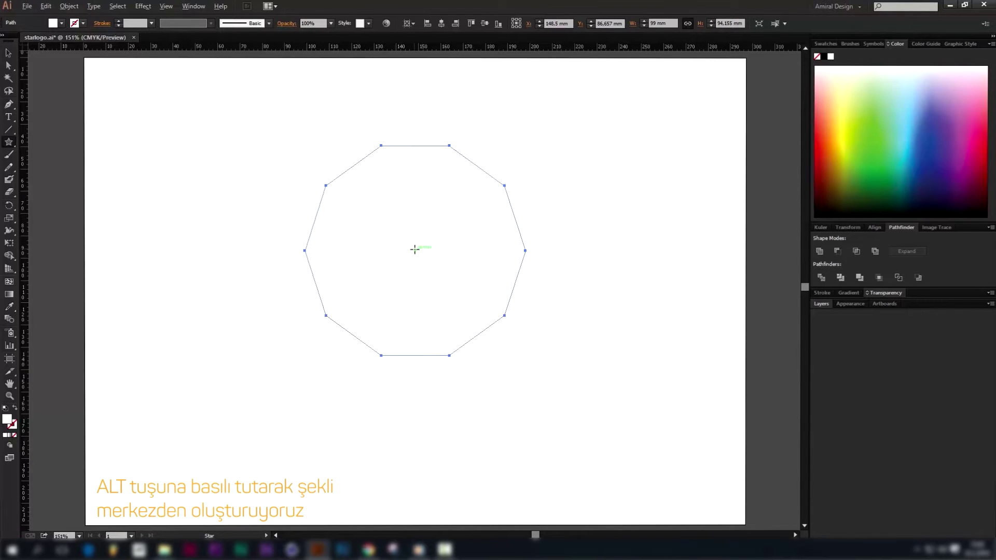
{"action": "left_click_drag", "start_coordinate": [414, 249], "coordinate": [469, 305]}
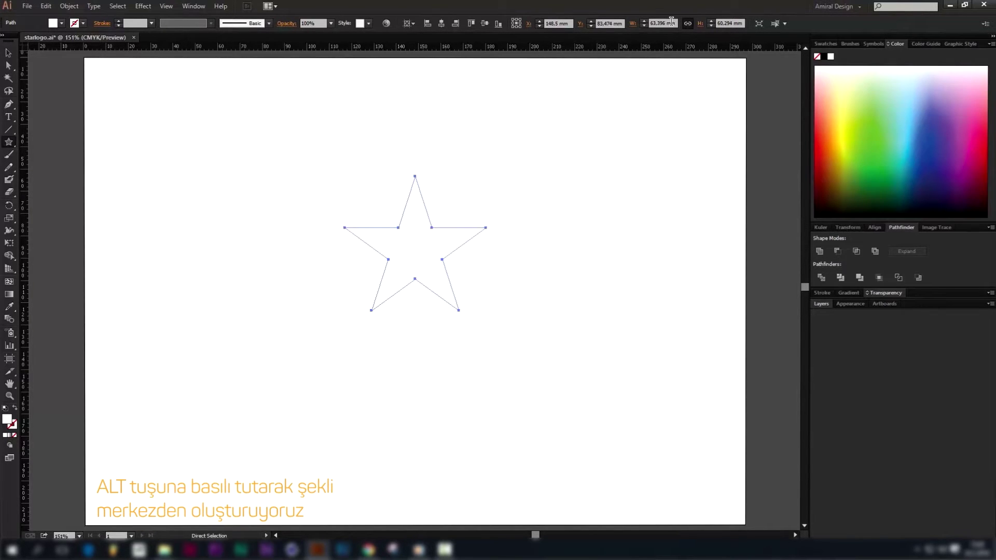
{"action": "type", "text": "85"}
{"action": "key", "text": "Return"}
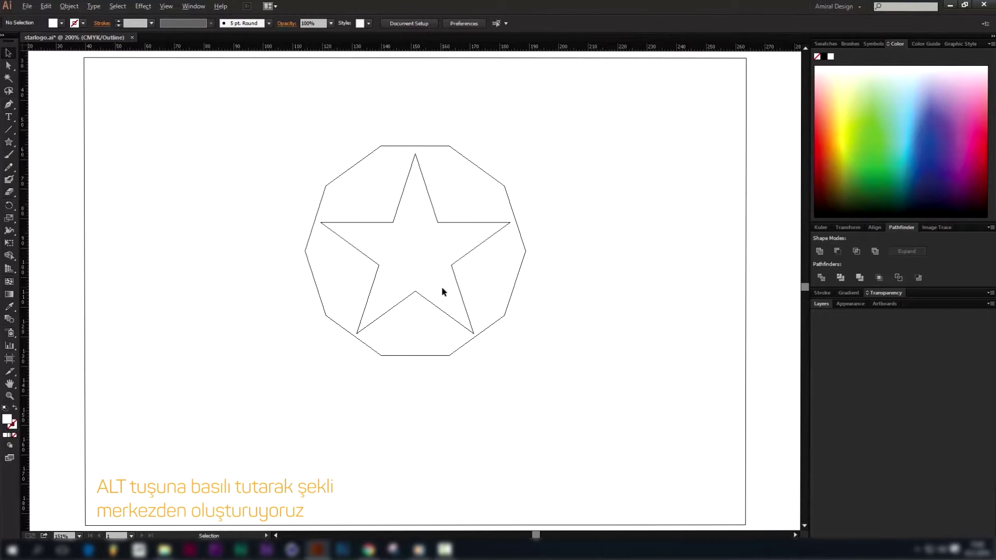
{"action": "key", "text": "ctrl+plus"}
{"action": "key", "text": "ctrl+plus"}
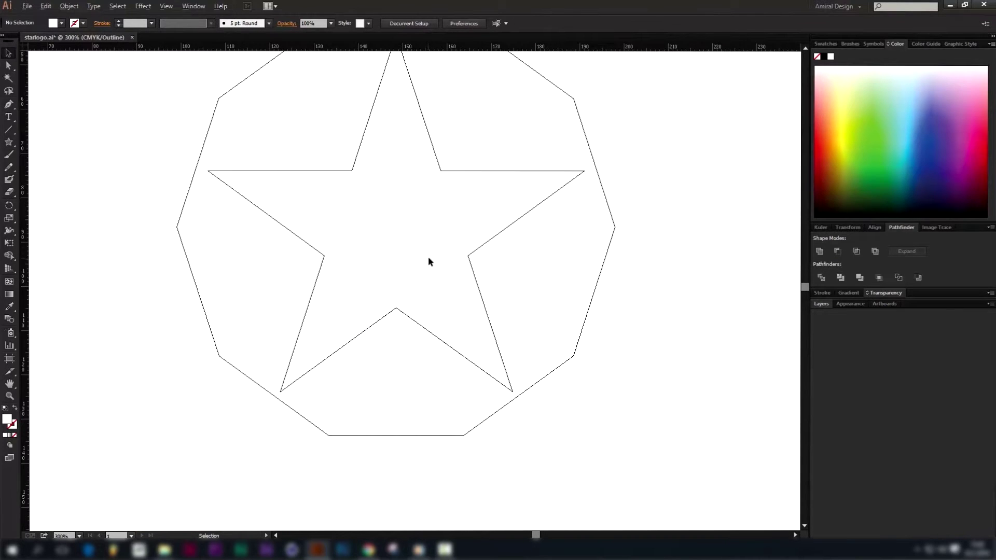
- Draw an 8 mm line at 36° using the Line Segment options dialog
{"action": "left_click_drag", "start_coordinate": [410, 248], "coordinate": [410, 252]}
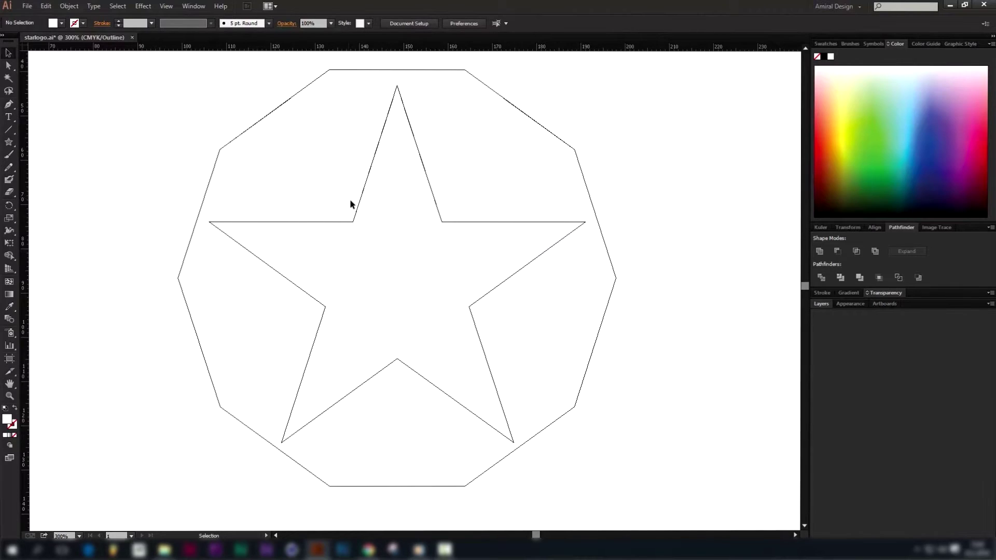
{"action": "key", "text": "p"}
{"action": "left_click", "coordinate": [10, 131]}
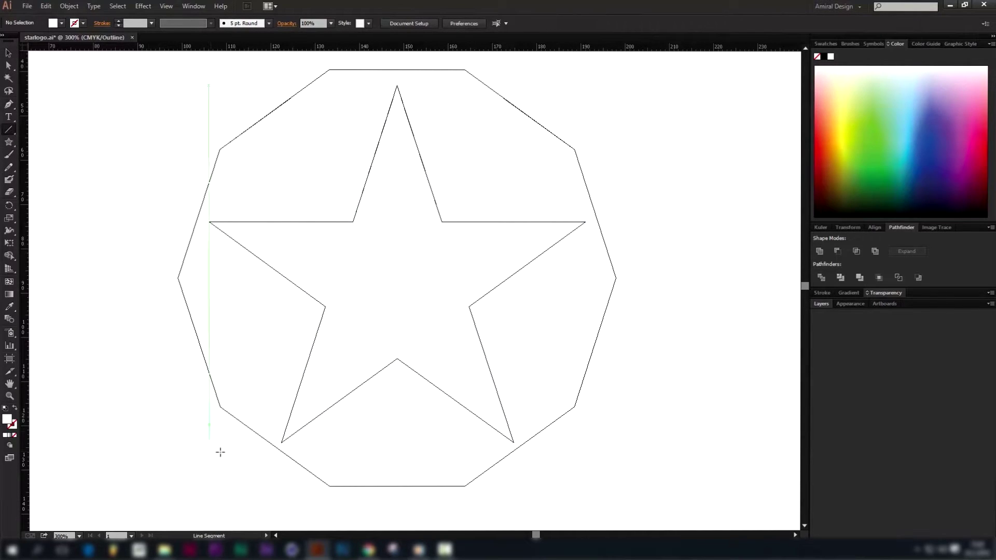
{"action": "left_click", "coordinate": [308, 420]}
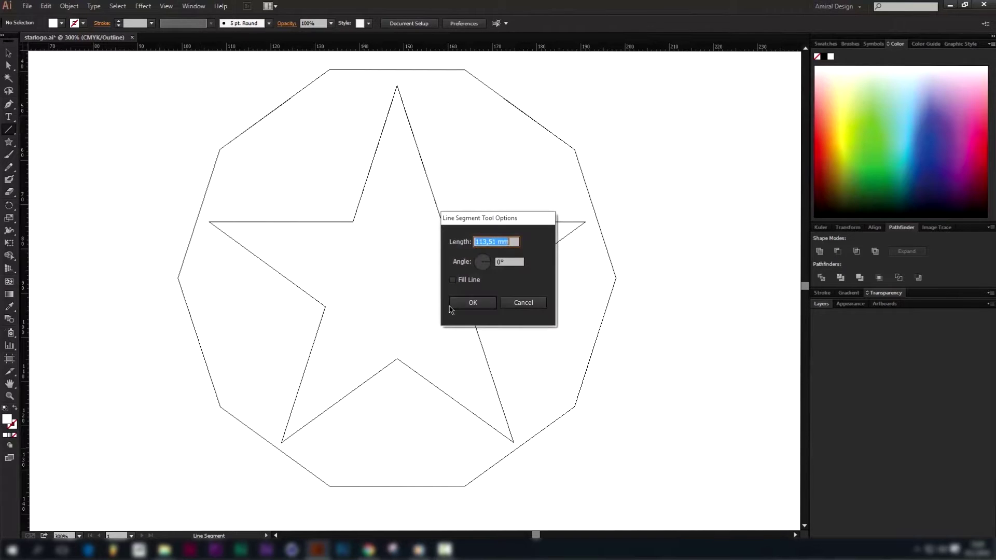
{"action": "key", "text": "Tab"}
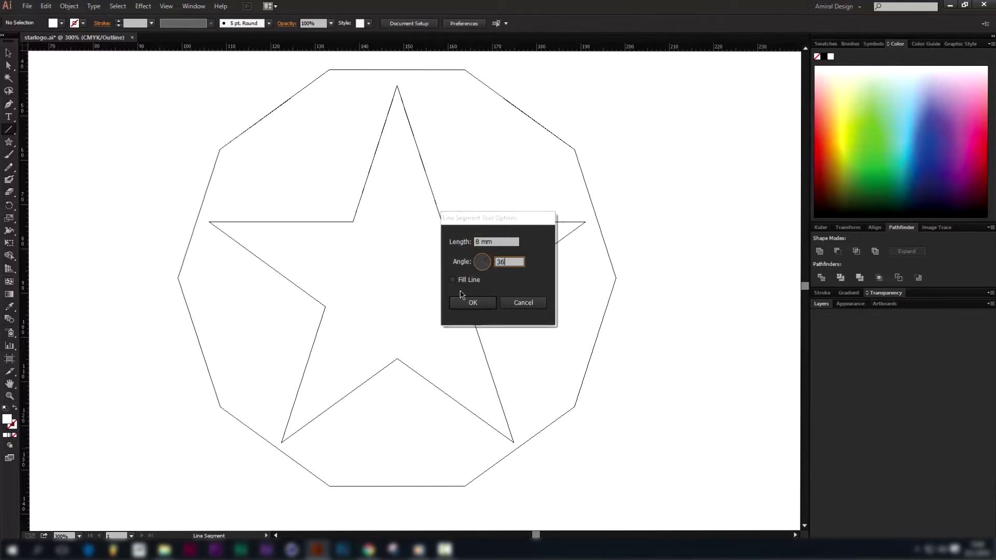
{"action": "key", "text": "Return"}
- Add 18 mm and 1.5 mm lines, also at 36°
{"action": "left_click", "coordinate": [189, 413]}
{"action": "type", "text": "1,5"}
{"action": "key", "text": "Escape"}
{"action": "left_click", "coordinate": [165, 400]}
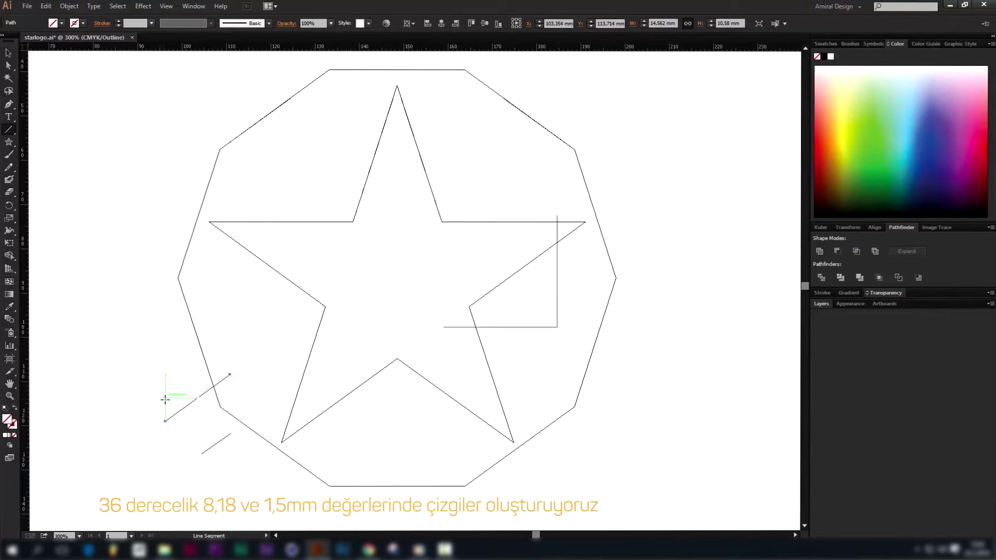
{"action": "type", "text": "1,5"}
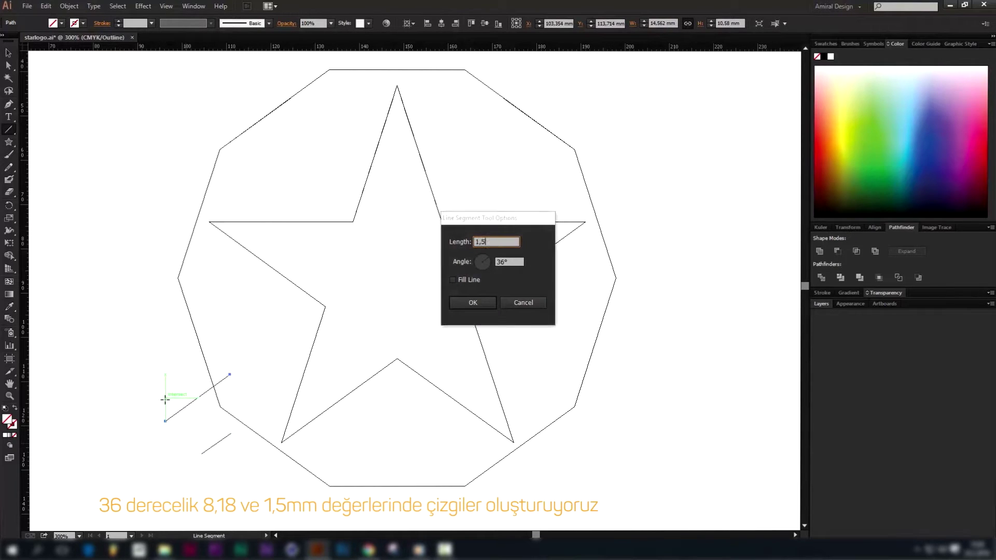
{"action": "key", "text": "Return"}
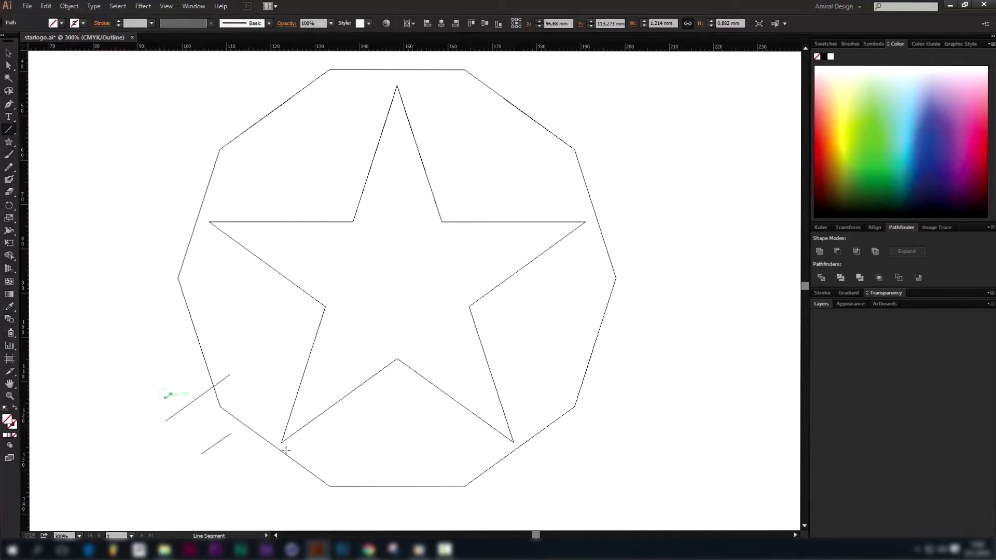
{"action": "key", "text": "v"}
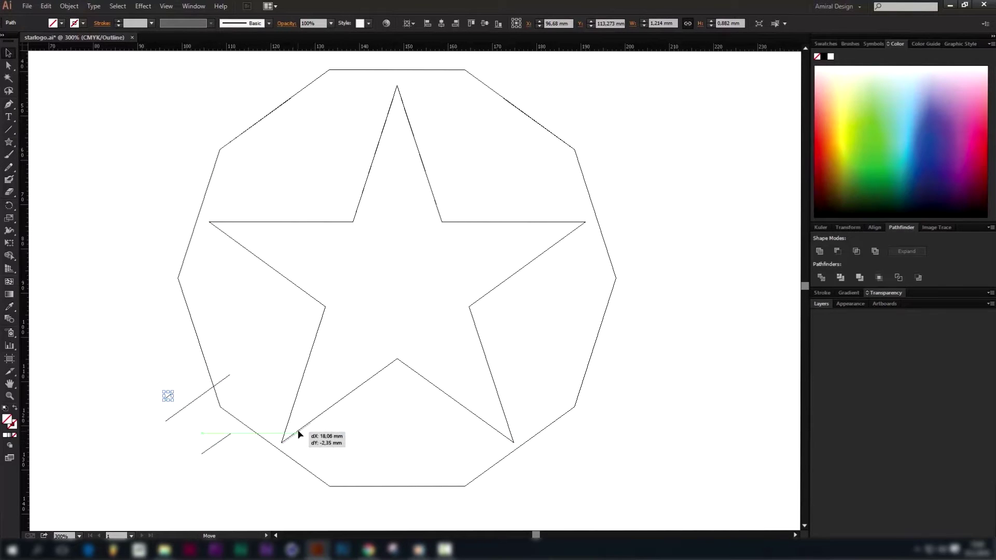
- Snap the short line onto the star's lower-left vertex and long diagonal edge
{"action": "left_click_drag", "start_coordinate": [297, 434], "coordinate": [300, 444]}
{"action": "scroll", "coordinate": [300, 444], "scroll_direction": "up", "scroll_amount": 3}
{"action": "scroll", "coordinate": [261, 420], "scroll_direction": "up", "scroll_amount": 2}
{"action": "left_click_drag", "start_coordinate": [238, 435], "coordinate": [242, 452]}
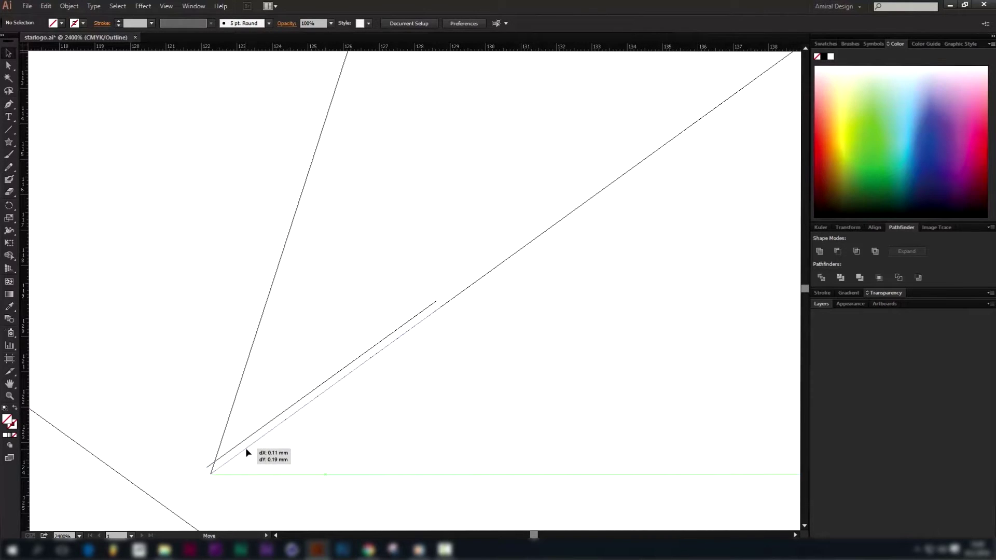
{"action": "left_click_drag", "start_coordinate": [242, 451], "coordinate": [245, 456]}
{"action": "scroll", "coordinate": [260, 455], "scroll_direction": "up", "scroll_amount": 2}
{"action": "scroll", "coordinate": [274, 454], "scroll_direction": "down", "scroll_amount": 5}
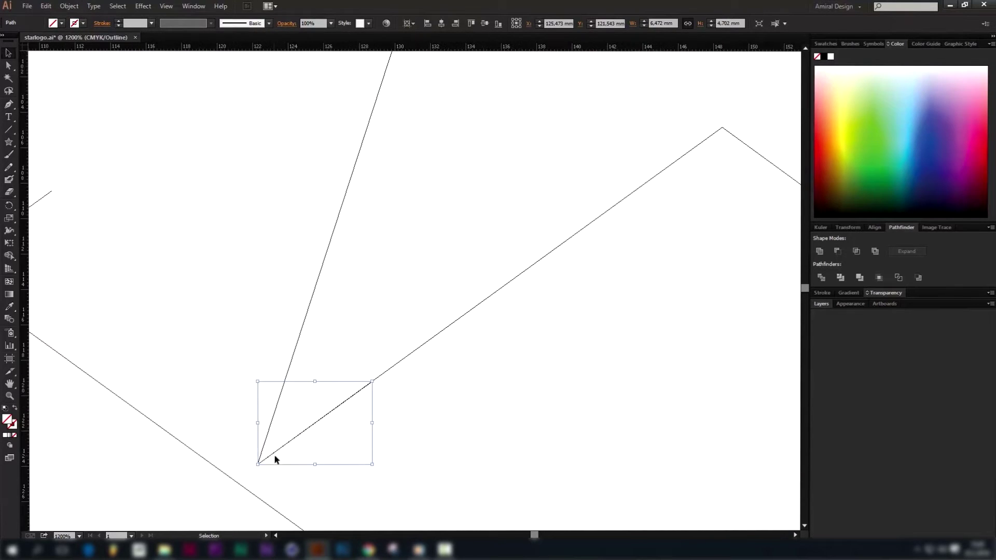
{"action": "scroll", "coordinate": [342, 410], "scroll_direction": "down", "scroll_amount": 1}
{"action": "left_click_drag", "start_coordinate": [382, 493], "coordinate": [329, 360]}
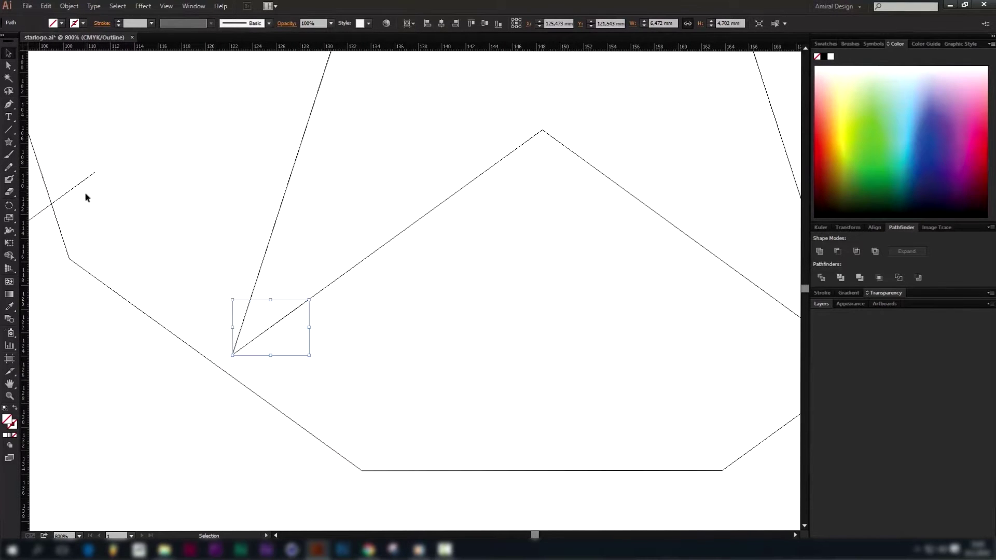
- Draw a line from the polygon corner and align it exactly with the star's edge
{"action": "left_click", "coordinate": [9, 130]}
{"action": "left_click_drag", "start_coordinate": [361, 470], "coordinate": [309, 300]}
{"action": "scroll", "coordinate": [207, 254], "scroll_direction": "up", "scroll_amount": 2}
{"action": "key", "text": "v"}
{"action": "left_click_drag", "start_coordinate": [79, 244], "coordinate": [284, 373]}
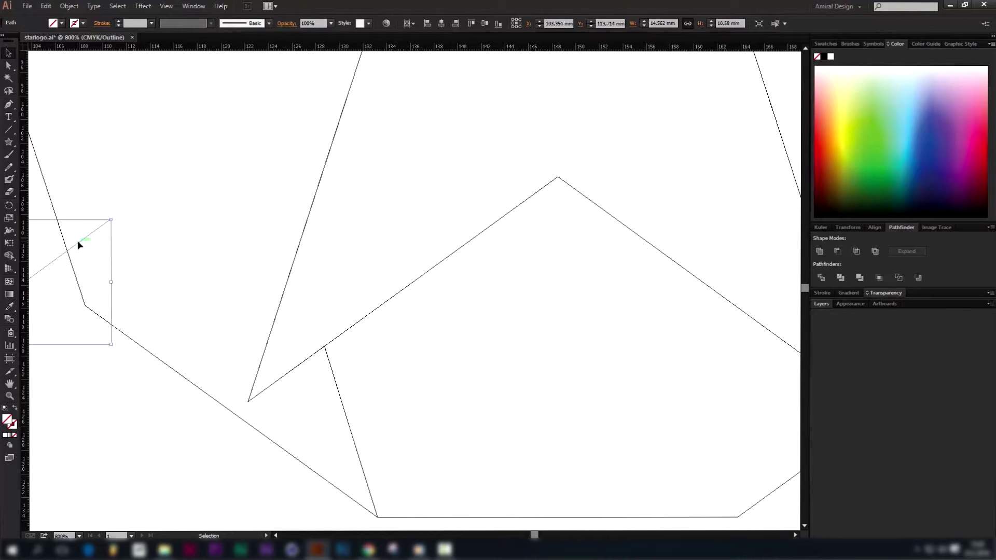
{"action": "left_click", "coordinate": [278, 378]}
{"action": "left_click", "coordinate": [281, 367]}
{"action": "left_click_drag", "start_coordinate": [282, 359], "coordinate": [263, 393]}
{"action": "scroll", "coordinate": [249, 403], "scroll_direction": "up", "scroll_amount": 6}
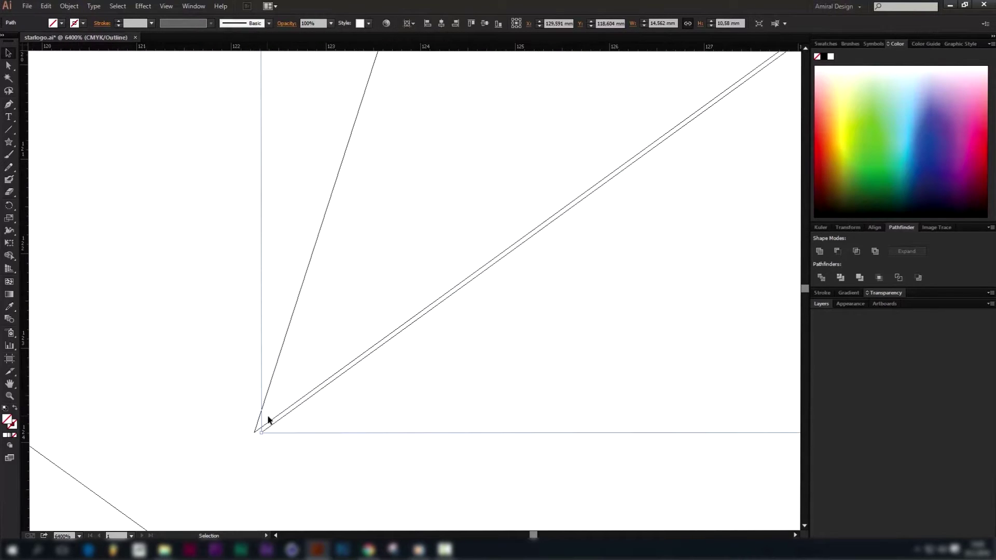
{"action": "left_click_drag", "start_coordinate": [271, 422], "coordinate": [266, 426]}
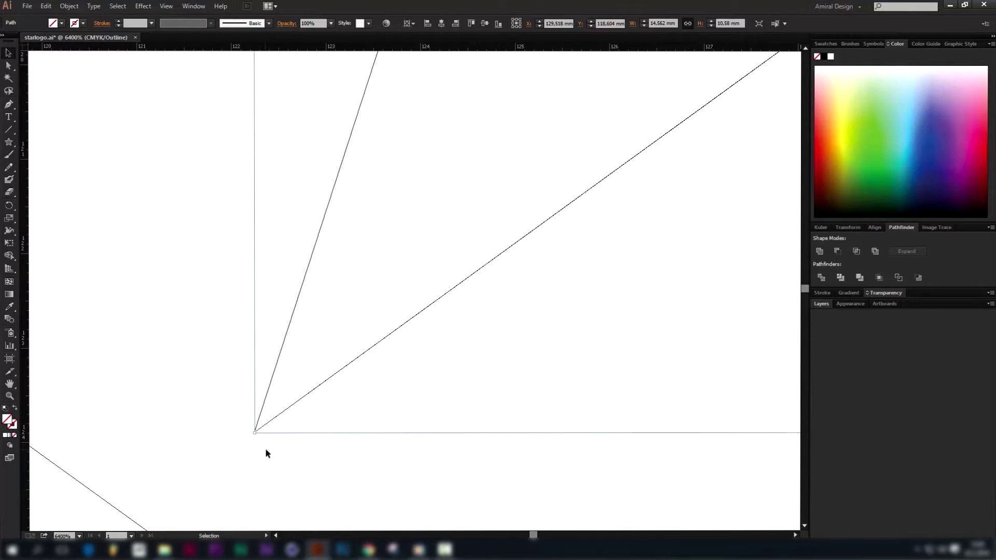
{"action": "left_click", "coordinate": [267, 449]}
- Position the remaining small segment precisely on the star's long diagonal edge
{"action": "scroll", "coordinate": [293, 428], "scroll_direction": "down", "scroll_amount": 3}
{"action": "scroll", "coordinate": [270, 329], "scroll_direction": "right", "scroll_amount": 2}
{"action": "scroll", "coordinate": [389, 349], "scroll_direction": "right", "scroll_amount": 2}
{"action": "scroll", "coordinate": [402, 322], "scroll_direction": "down", "scroll_amount": 2}
{"action": "scroll", "coordinate": [363, 304], "scroll_direction": "right", "scroll_amount": 2}
{"action": "scroll", "coordinate": [363, 304], "scroll_direction": "down", "scroll_amount": 1}
{"action": "scroll", "coordinate": [362, 304], "scroll_direction": "down", "scroll_amount": 2}
{"action": "scroll", "coordinate": [372, 316], "scroll_direction": "up", "scroll_amount": 1}
{"action": "scroll", "coordinate": [340, 334], "scroll_direction": "up", "scroll_amount": 1}
{"action": "mouse_move", "coordinate": [76, 265]}
{"action": "left_mouse_down"}
{"action": "mouse_move", "coordinate": [433, 260]}
{"action": "mouse_move", "coordinate": [450, 272]}
{"action": "left_mouse_up"}
{"action": "scroll", "coordinate": [437, 266], "scroll_direction": "up", "scroll_amount": 4}
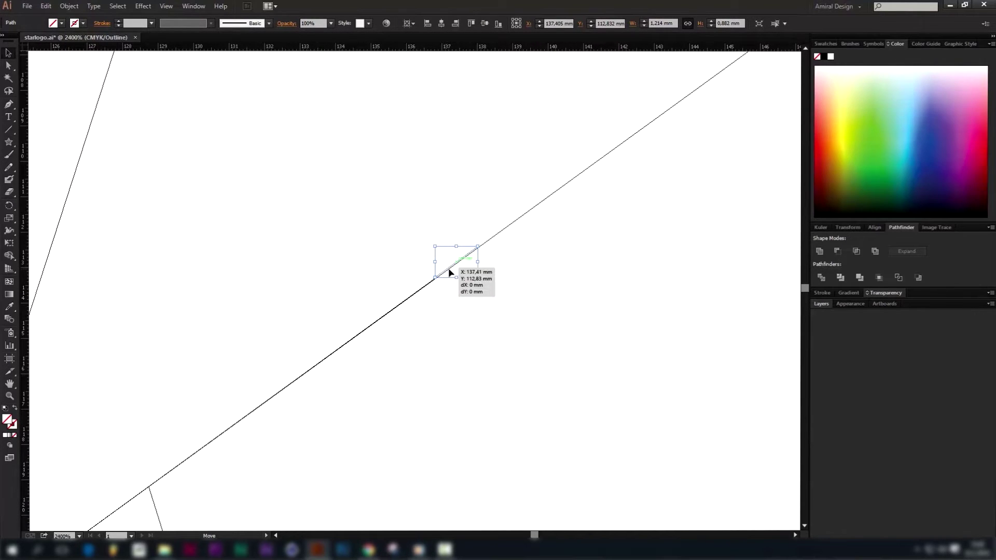
{"action": "left_click_drag", "start_coordinate": [448, 270], "coordinate": [447, 272]}
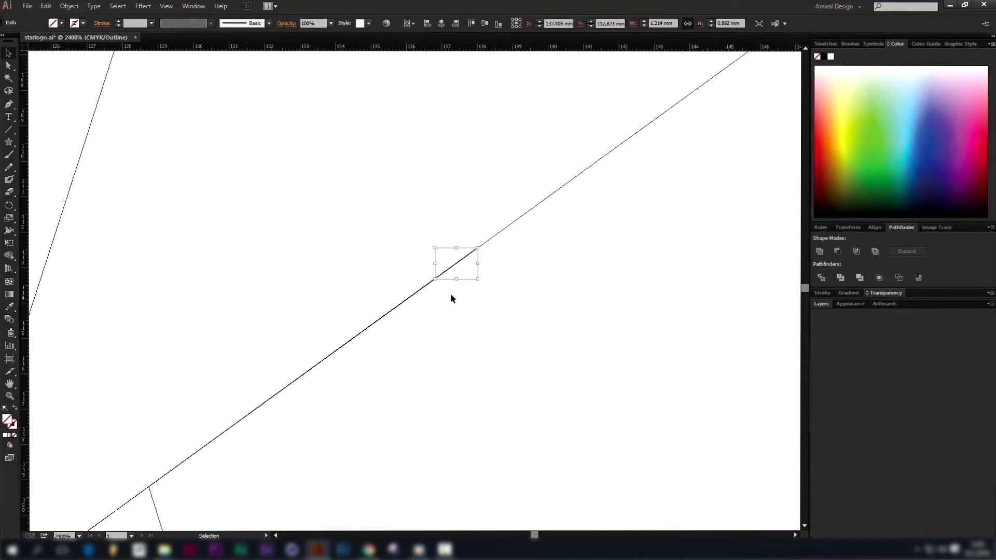
{"action": "scroll", "coordinate": [446, 270], "scroll_direction": "up", "scroll_amount": 3}
{"action": "mouse_move", "coordinate": [482, 241]}
{"action": "left_mouse_down"}
{"action": "mouse_move", "coordinate": [506, 261]}
{"action": "mouse_move", "coordinate": [475, 240]}
{"action": "left_mouse_up"}
- Draw a horizontal line from the star edge and set the rotation pivot at its left end
{"action": "left_click", "coordinate": [489, 289]}
{"action": "scroll", "coordinate": [469, 285], "scroll_direction": "down", "scroll_amount": 6}
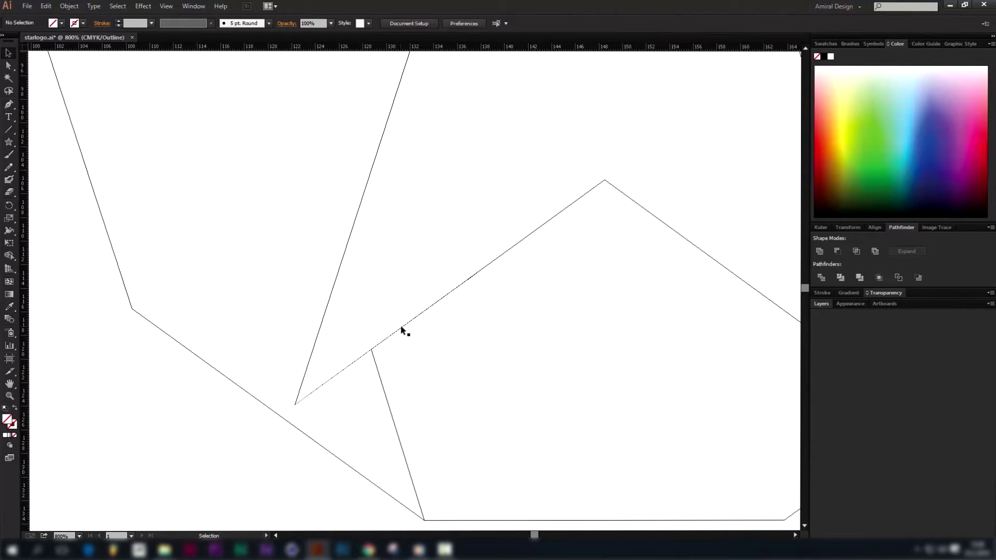
{"action": "left_click", "coordinate": [8, 130]}
{"action": "left_click_drag", "start_coordinate": [428, 352], "coordinate": [697, 362]}
{"action": "key", "text": "r"}
{"action": "left_click", "coordinate": [428, 353], "text": "alt"}
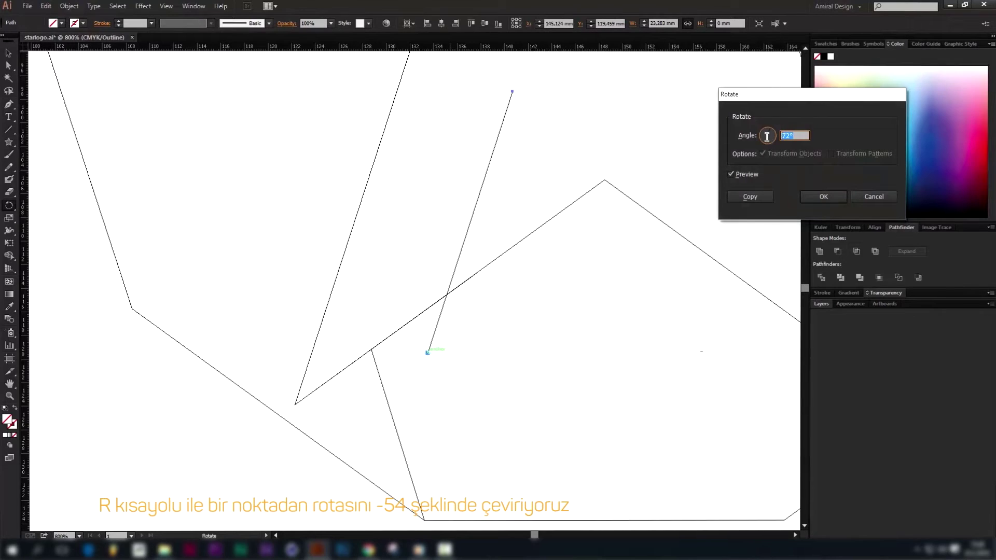
- Rotate the line by -54° and snap it onto the star's edge
{"action": "key", "text": "Tab"}
{"action": "type", "text": "-"}
{"action": "left_click", "coordinate": [823, 197]}
{"action": "key", "text": "v"}
{"action": "left_click_drag", "start_coordinate": [453, 388], "coordinate": [489, 311]}
{"action": "scroll", "coordinate": [581, 385], "scroll_direction": "down", "scroll_amount": 1}
{"action": "left_click", "coordinate": [586, 390]}
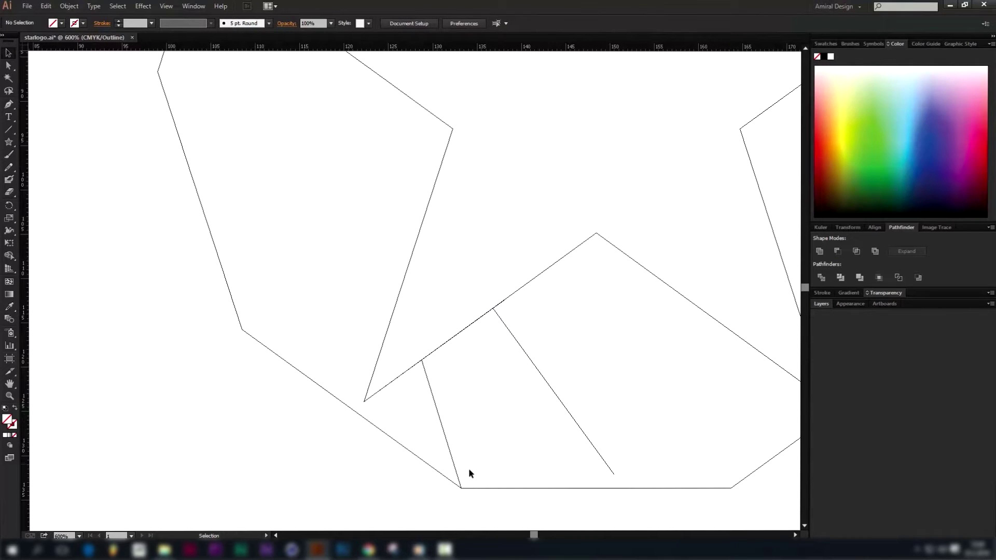
- Make a reflected copy of the tilted line and move its end onto the polygon's bottom corner
{"action": "left_click", "coordinate": [579, 424]}
{"action": "right_click", "coordinate": [579, 424]}
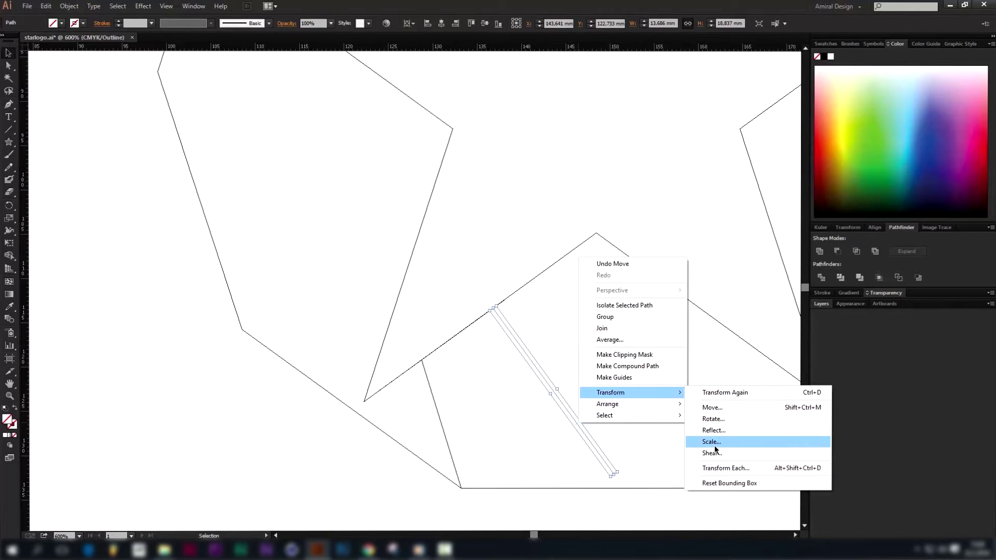
{"action": "left_click", "coordinate": [714, 430]}
{"action": "left_click", "coordinate": [814, 257]}
{"action": "left_click_drag", "start_coordinate": [535, 421], "coordinate": [504, 434]}
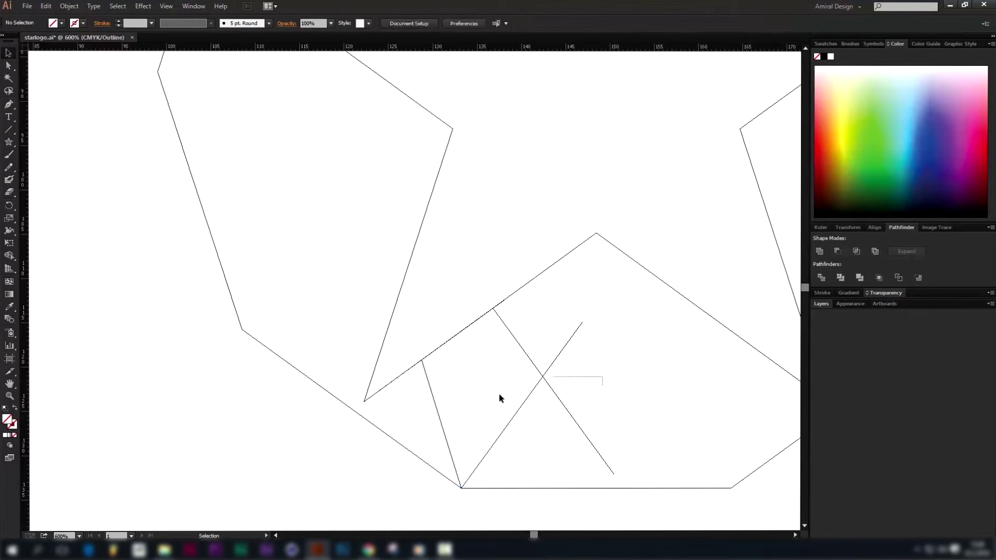
- Check the crossing lines' anchor points, then duplicate the diagonal line beside the original
{"action": "left_click_drag", "start_coordinate": [603, 378], "coordinate": [431, 422]}
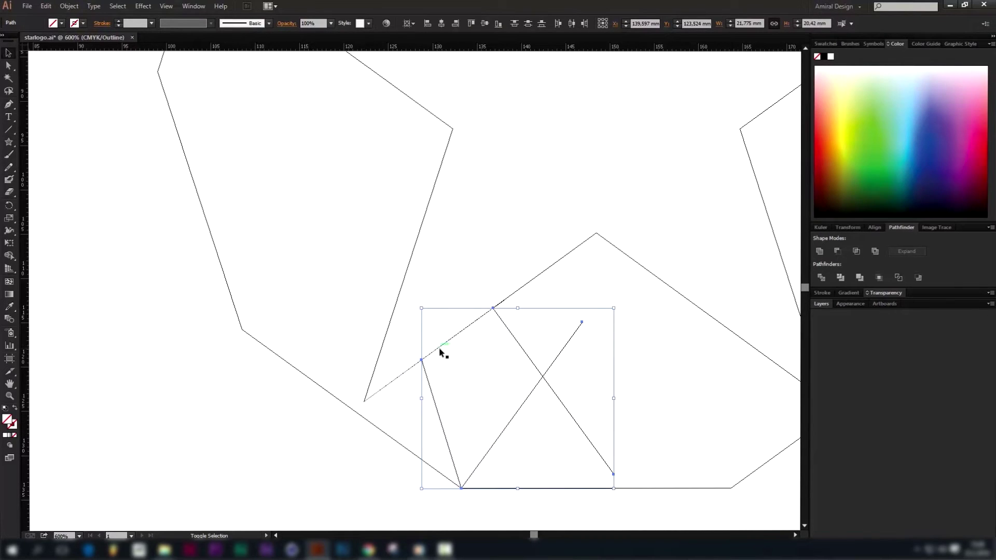
{"action": "left_click", "coordinate": [453, 364]}
{"action": "key", "text": "a"}
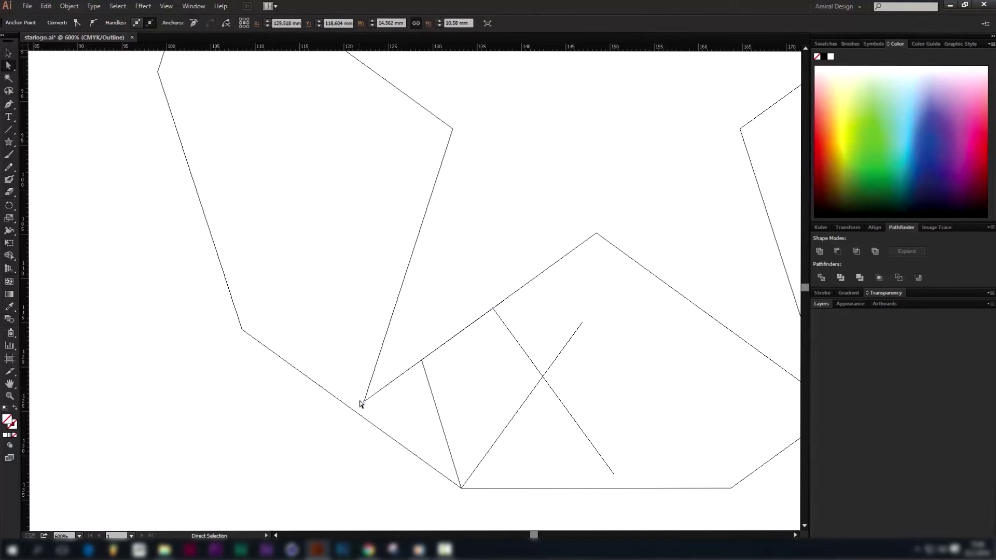
{"action": "left_click", "coordinate": [364, 401]}
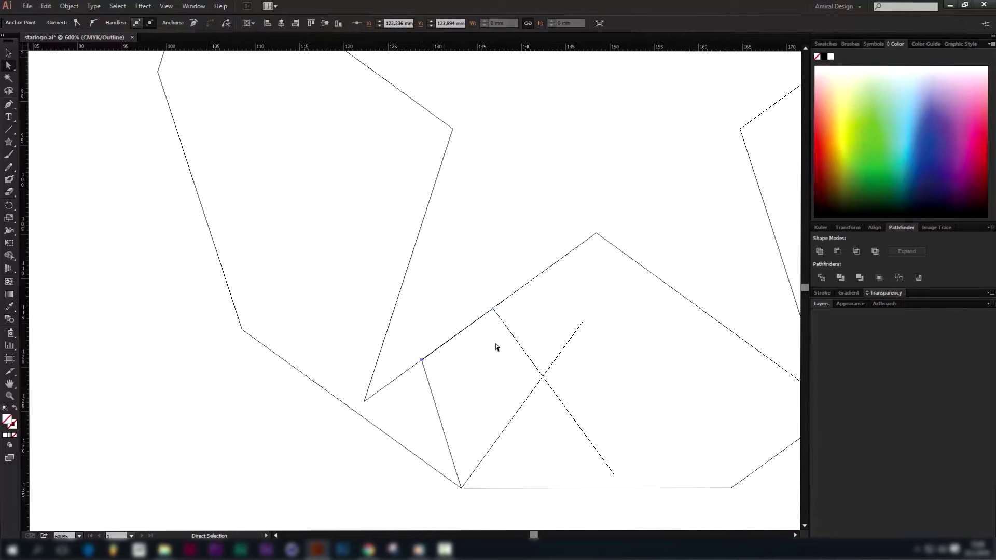
{"action": "left_click", "coordinate": [523, 332]}
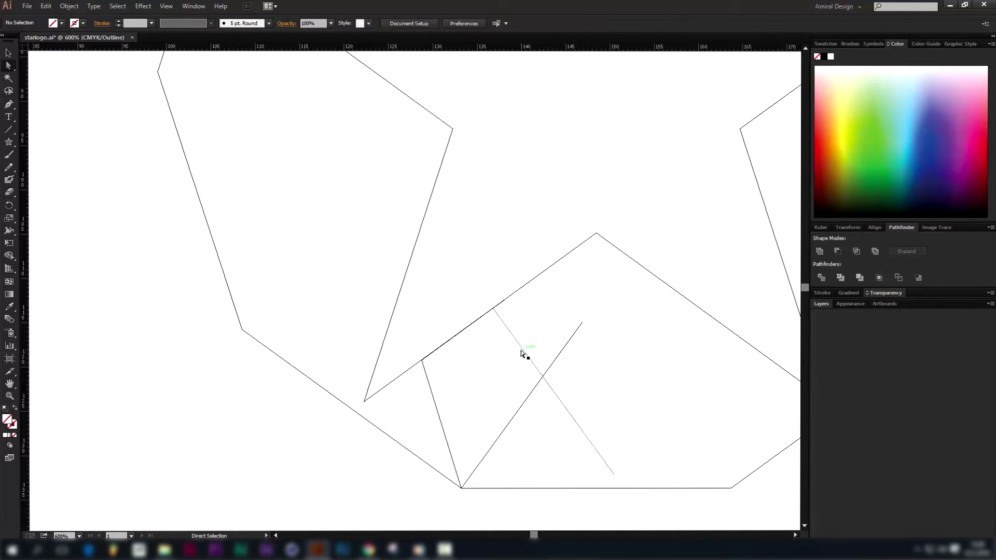
{"action": "key", "text": "v"}
{"action": "left_click_drag", "start_coordinate": [514, 338], "coordinate": [504, 337]}
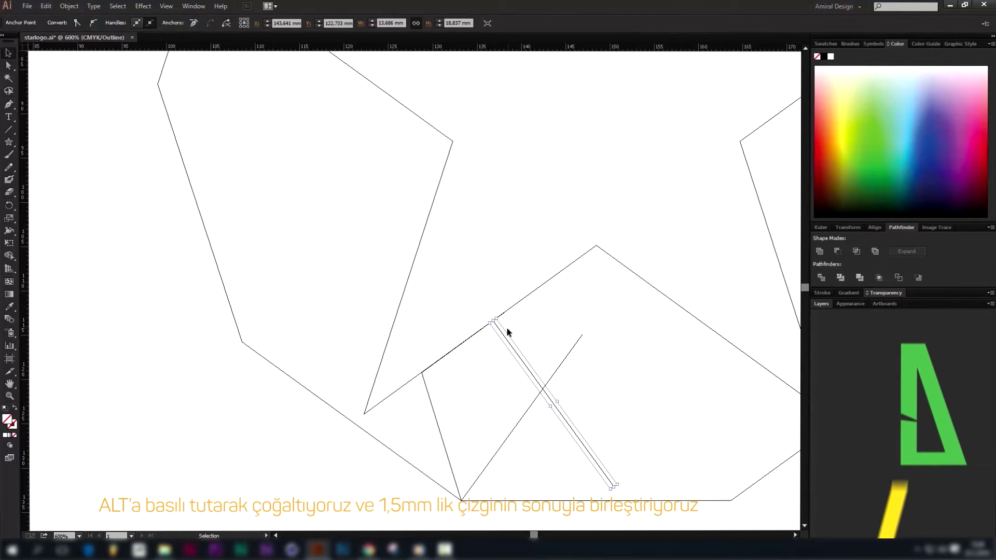
- Join the copied line to the edge, Pathfinder Divide the crossing lines, and delete leftover pieces
{"action": "left_click", "coordinate": [518, 327]}
{"action": "scroll", "coordinate": [518, 326], "scroll_direction": "up", "scroll_amount": 4, "text": "alt"}
{"action": "left_click_drag", "start_coordinate": [437, 335], "coordinate": [494, 294]}
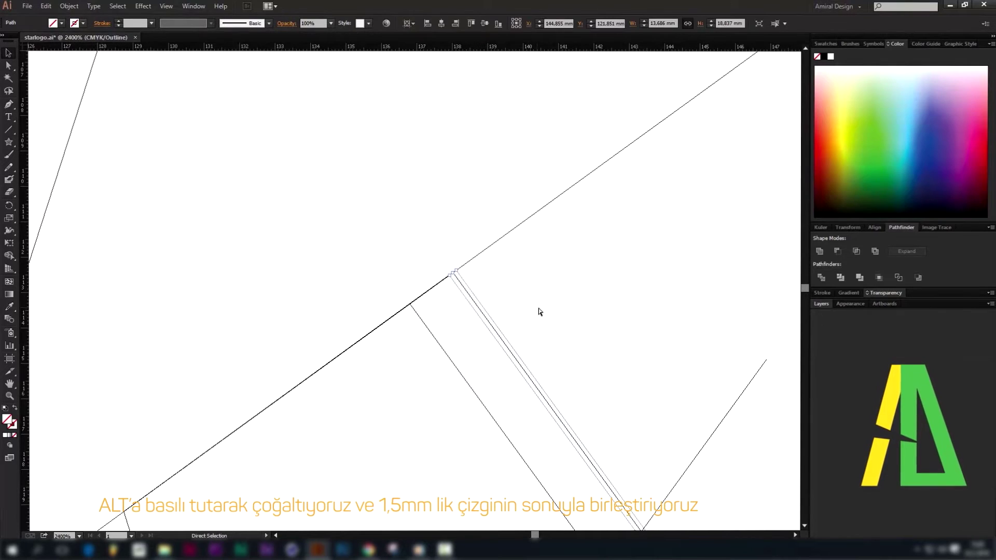
{"action": "scroll", "coordinate": [551, 344], "scroll_direction": "down", "scroll_amount": 4, "text": "alt"}
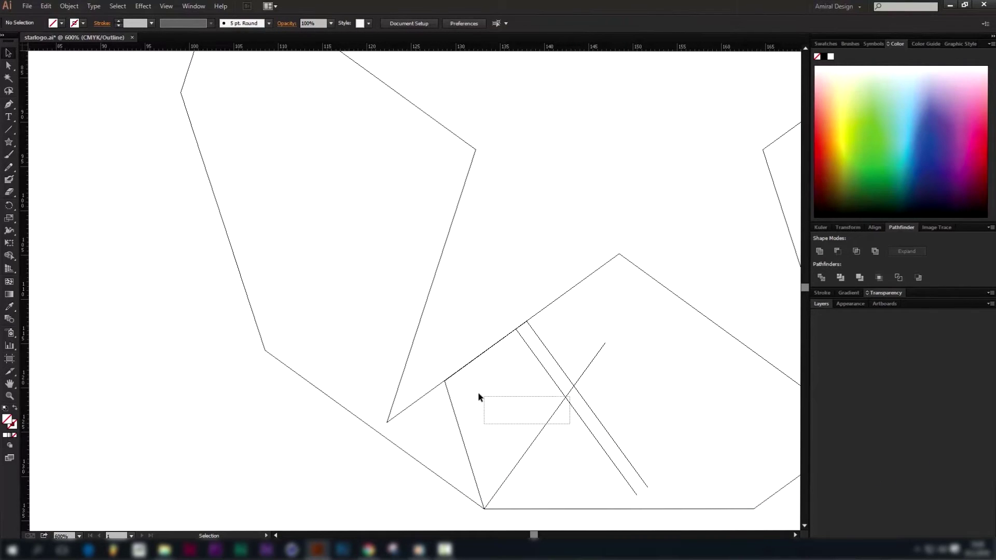
{"action": "left_click_drag", "start_coordinate": [450, 401], "coordinate": [460, 399]}
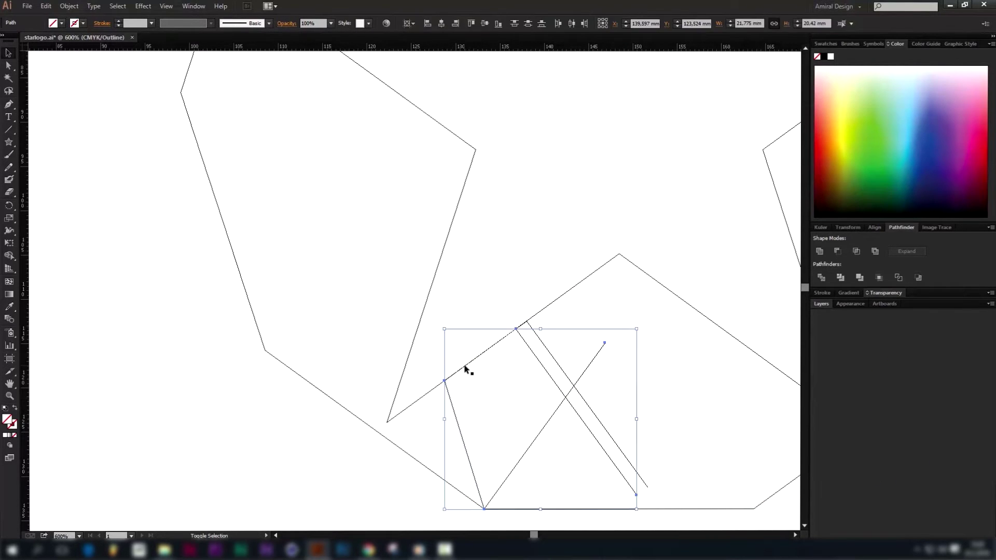
{"action": "left_click", "coordinate": [898, 278]}
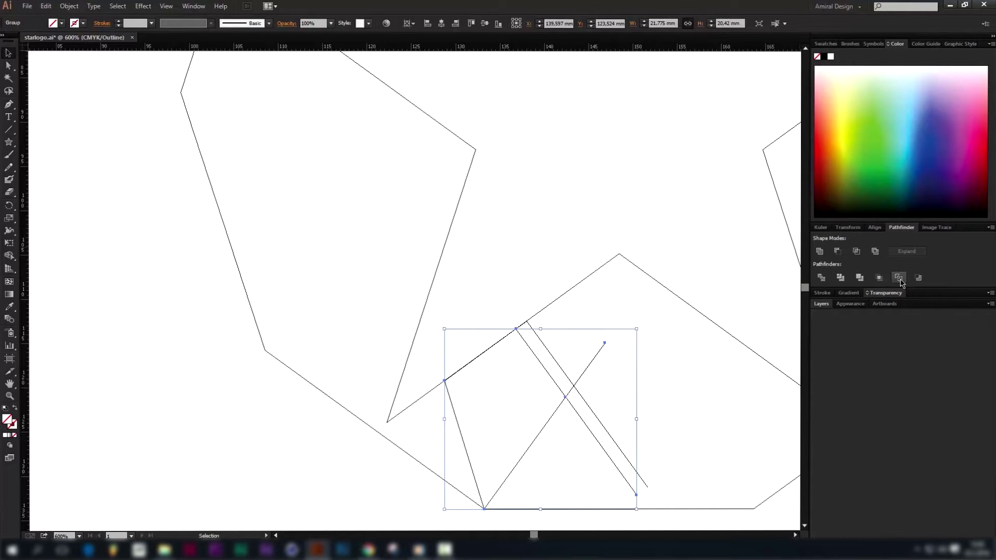
{"action": "key", "text": "shift+m"}
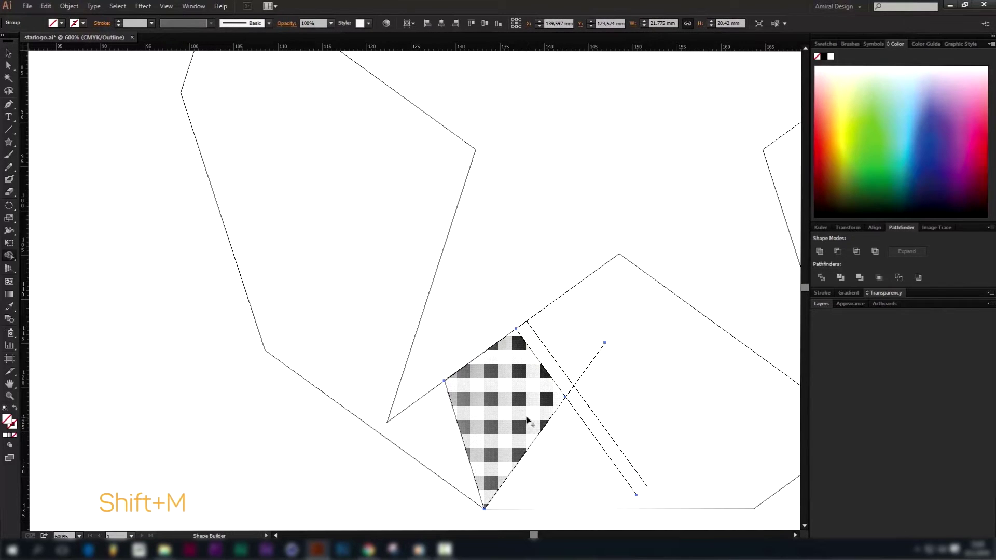
{"action": "key", "text": "a"}
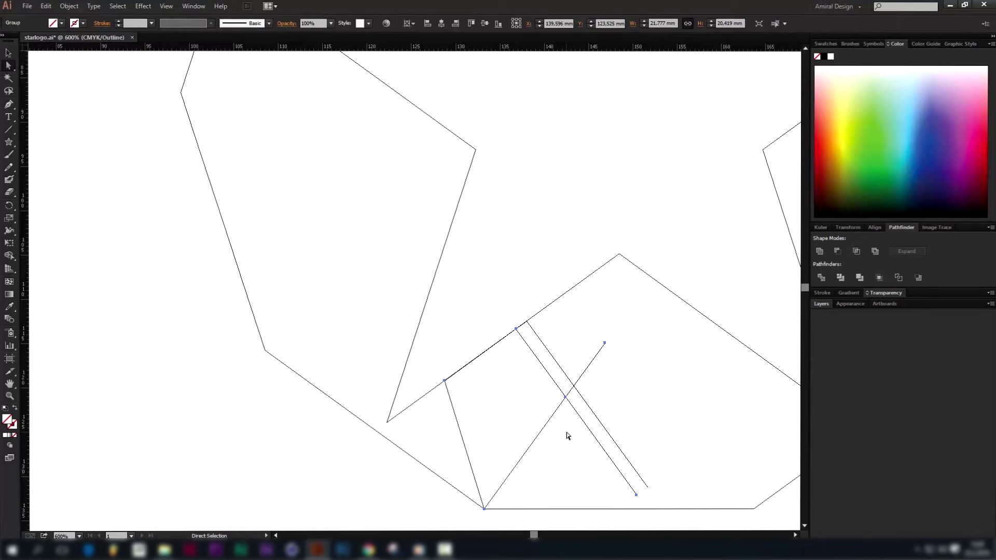
{"action": "left_click", "coordinate": [567, 434]}
{"action": "left_click", "coordinate": [583, 369]}
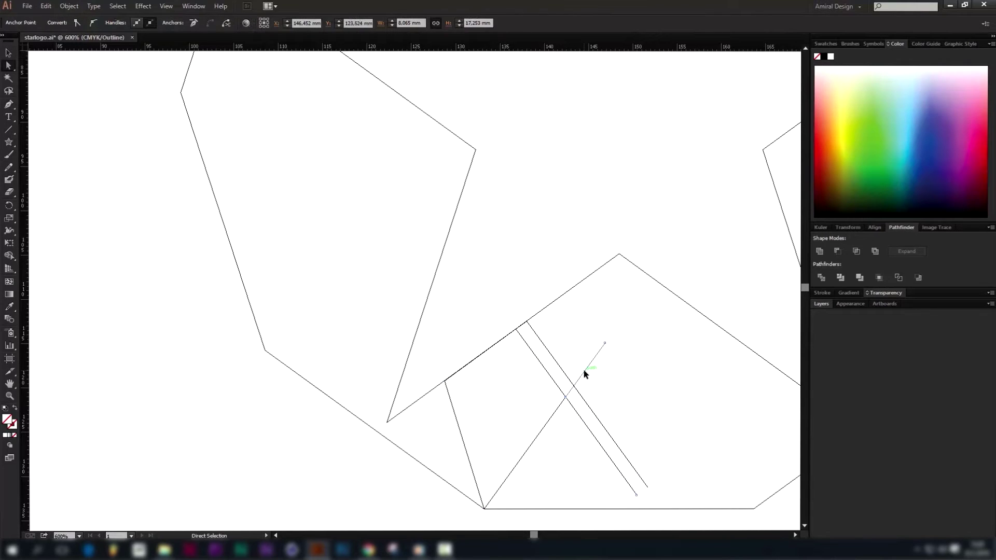
{"action": "key", "text": "Delete"}
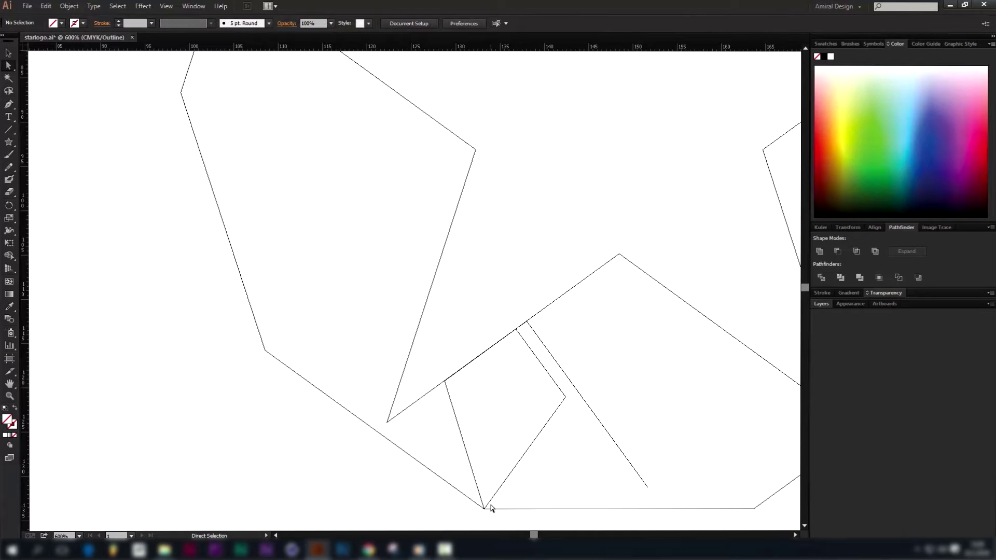
- Draw facet lines from the bottom vertex, across the middle, and from the left corner
{"action": "left_click", "coordinate": [8, 129]}
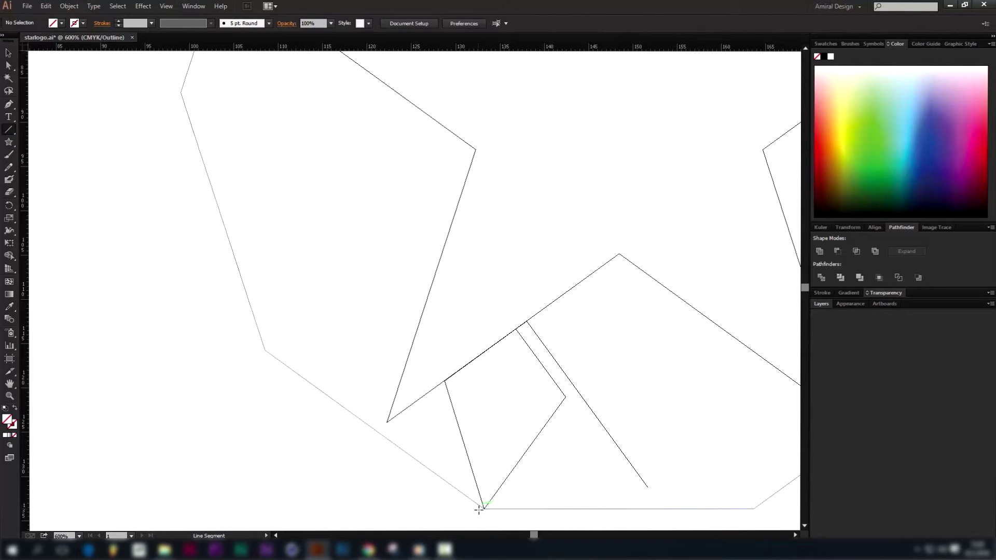
{"action": "left_click_drag", "start_coordinate": [484, 508], "coordinate": [516, 329]}
{"action": "left_click_drag", "start_coordinate": [565, 398], "coordinate": [503, 397]}
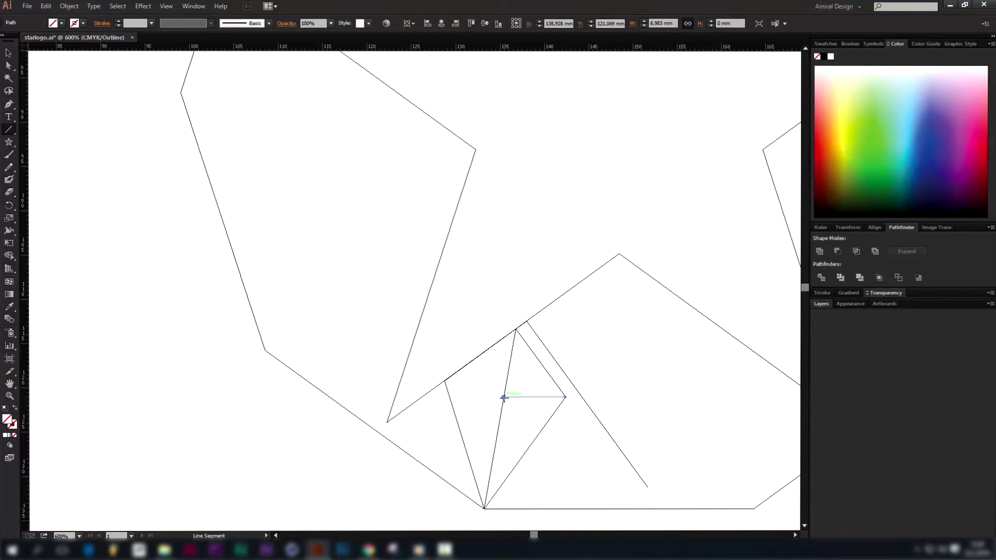
{"action": "left_click_drag", "start_coordinate": [444, 381], "coordinate": [503, 398]}
- Divide the facet lines into separate triangles and select the faceted group
{"action": "key", "text": "v"}
{"action": "left_click_drag", "start_coordinate": [567, 461], "coordinate": [459, 389]}
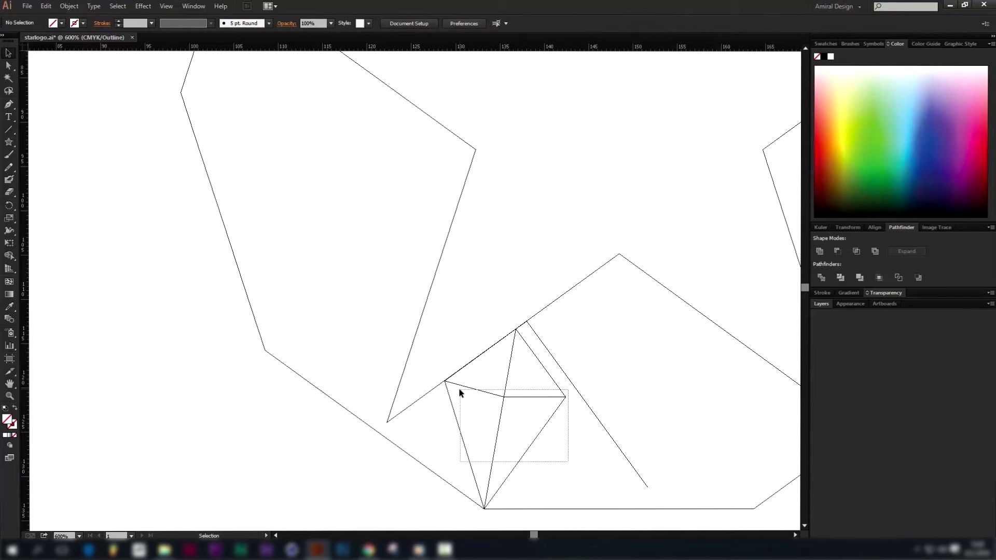
{"action": "left_click", "coordinate": [840, 277]}
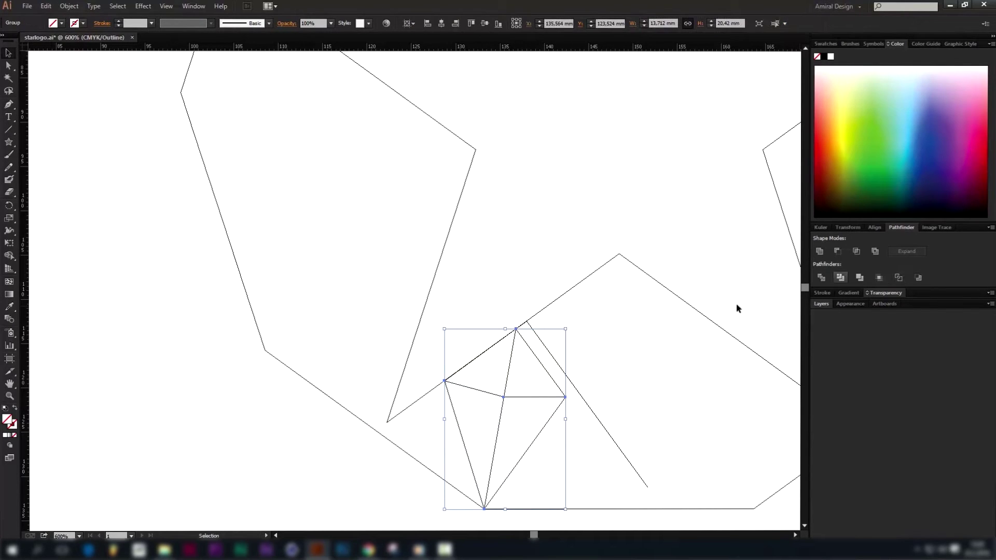
{"action": "key", "text": "shift+m"}
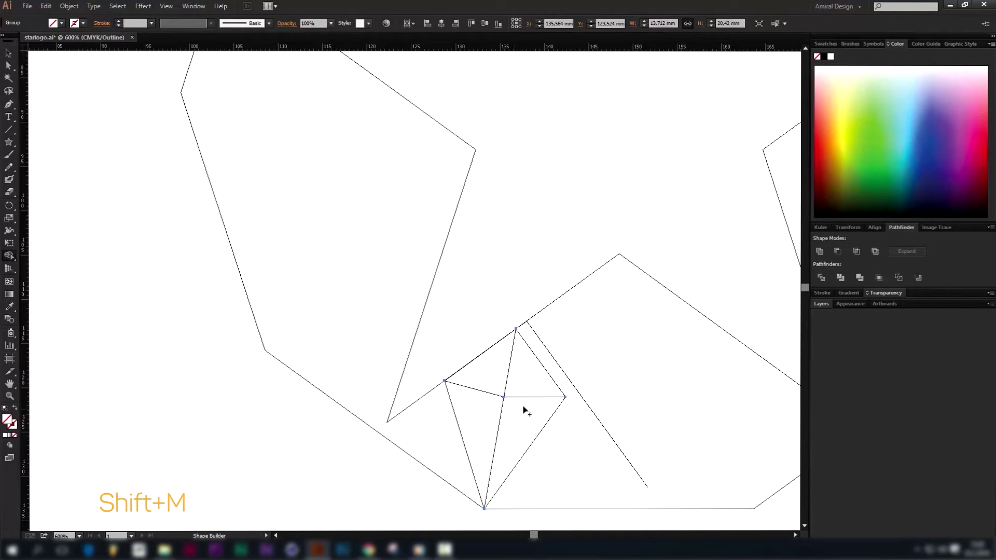
{"action": "key", "text": "v"}
{"action": "left_click", "coordinate": [535, 454]}
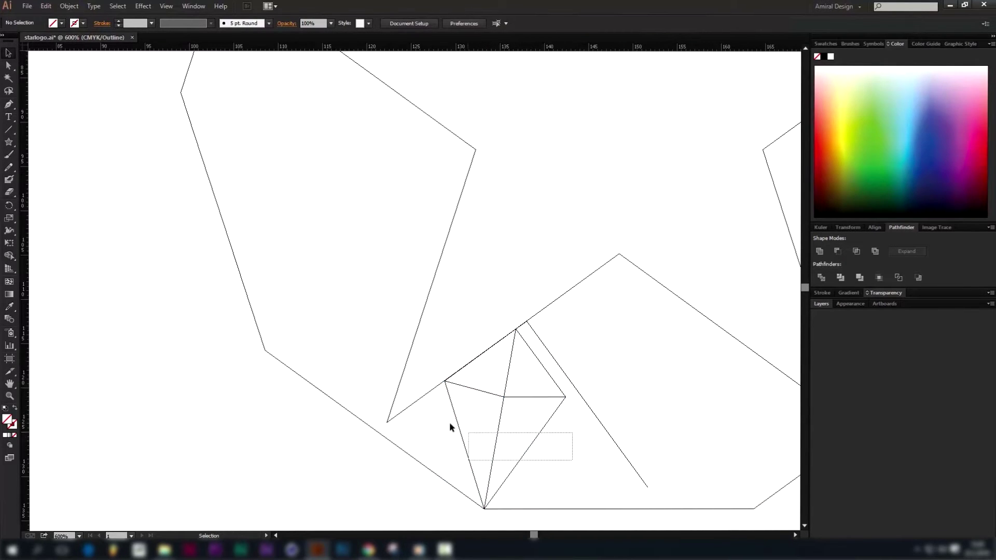
{"action": "left_click_drag", "start_coordinate": [450, 426], "coordinate": [459, 415]}
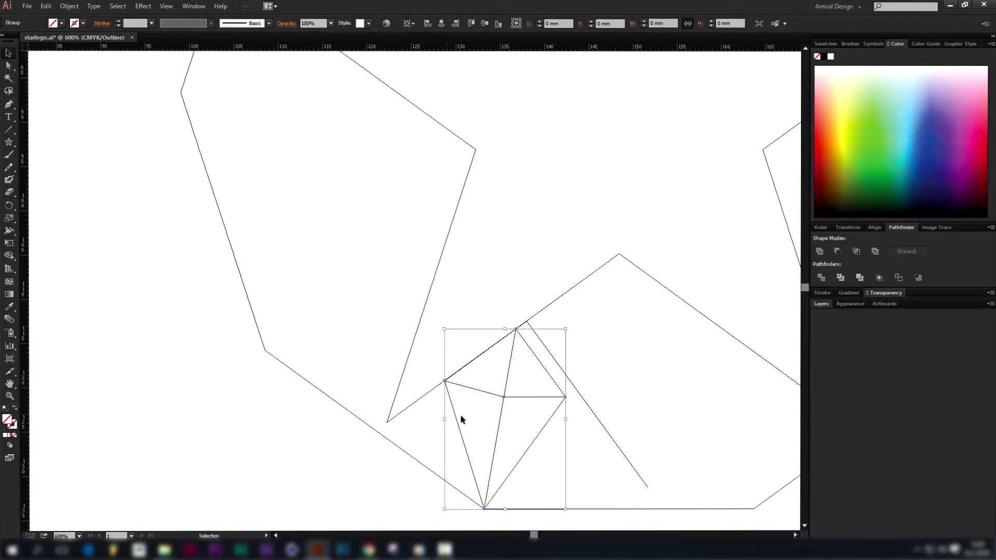
- Reflect a copy of the faceted group and move it to the notch's right side
{"action": "right_click", "coordinate": [510, 370]}
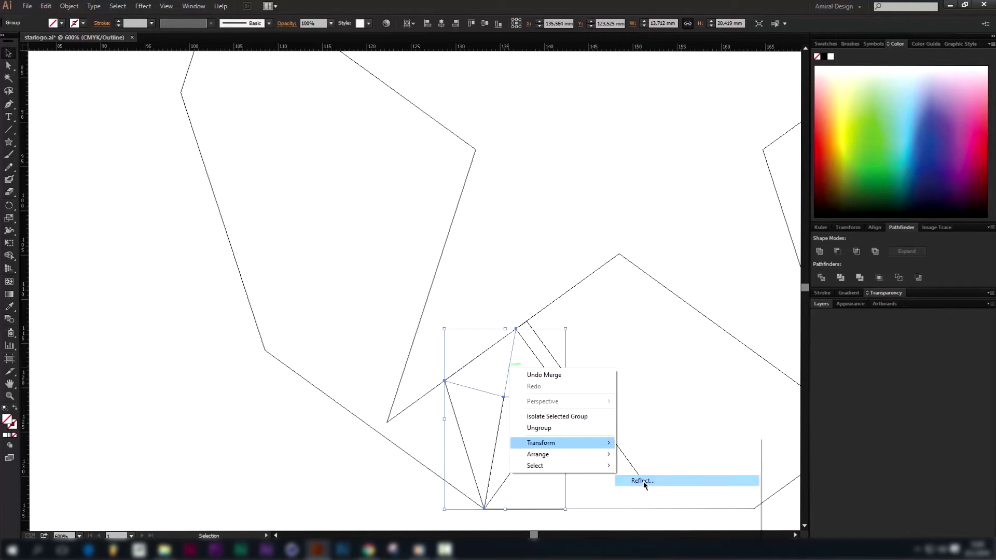
{"action": "left_click", "coordinate": [644, 481]}
{"action": "left_click", "coordinate": [794, 260]}
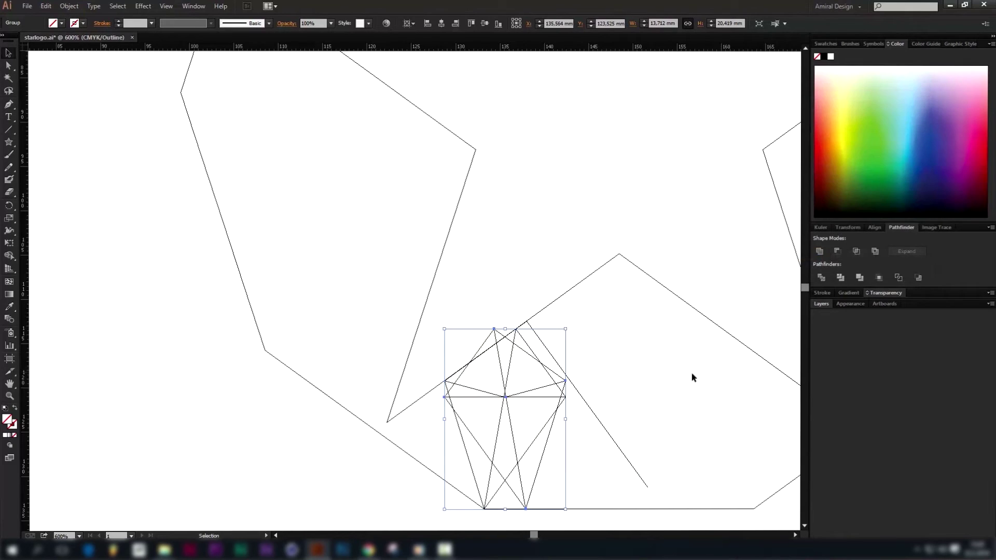
{"action": "left_click_drag", "start_coordinate": [691, 377], "coordinate": [488, 340]}
{"action": "left_click_drag", "start_coordinate": [349, 344], "coordinate": [589, 341]}
- Snap the mirrored gem's corner into alignment and recentre the view on the notch
{"action": "scroll", "coordinate": [558, 343], "scroll_direction": "up", "scroll_amount": 5}
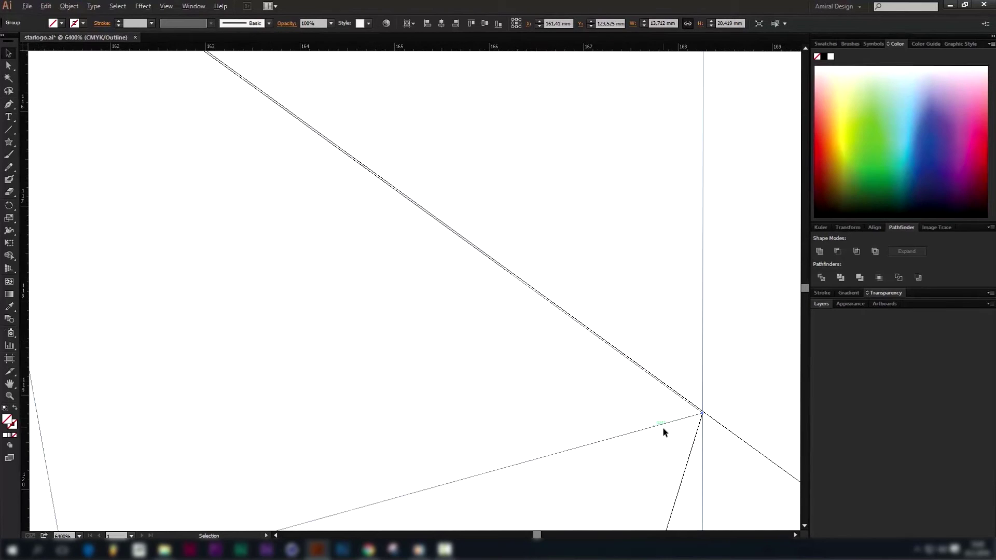
{"action": "left_click_drag", "start_coordinate": [664, 427], "coordinate": [668, 426]}
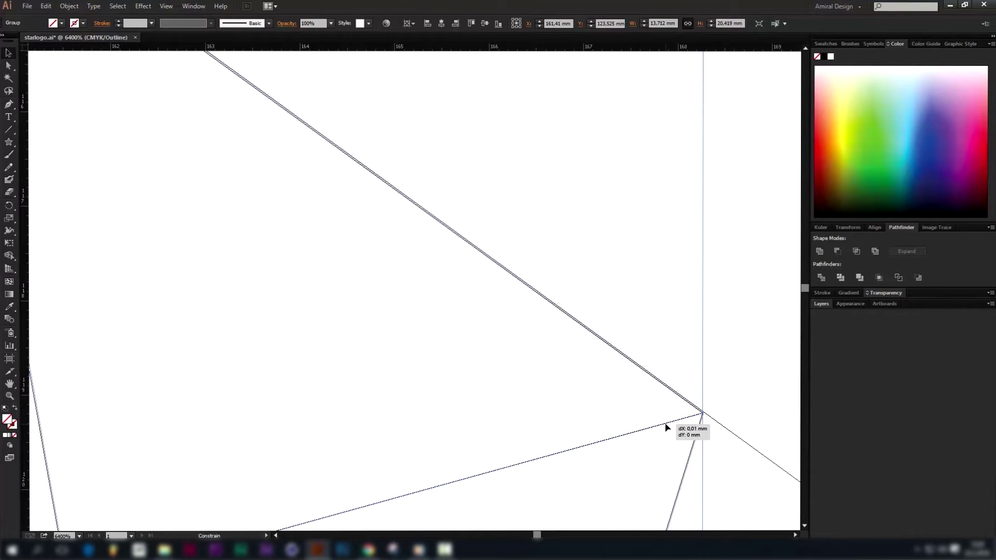
{"action": "left_click_drag", "start_coordinate": [666, 427], "coordinate": [668, 425]}
{"action": "scroll", "coordinate": [669, 415], "scroll_direction": "down", "scroll_amount": 5}
{"action": "scroll", "coordinate": [509, 388], "scroll_direction": "down", "scroll_amount": 2}
{"action": "scroll", "coordinate": [527, 362], "scroll_direction": "down", "scroll_amount": 1}
{"action": "left_click_drag", "start_coordinate": [460, 342], "coordinate": [478, 378]}
{"action": "scroll", "coordinate": [478, 378], "scroll_direction": "down", "scroll_amount": 2}
{"action": "left_click_drag", "start_coordinate": [519, 407], "coordinate": [509, 375]}
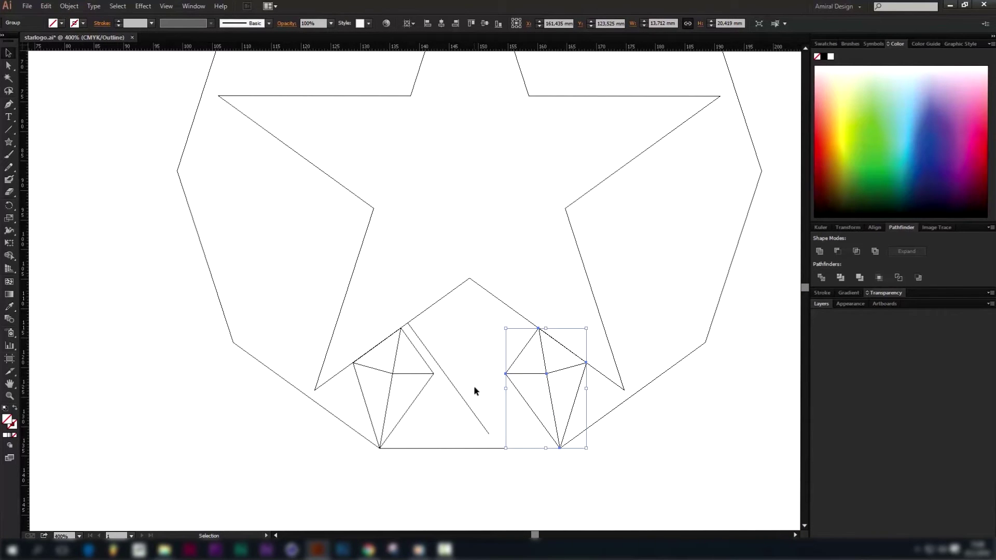
{"action": "key", "text": "backslash"}
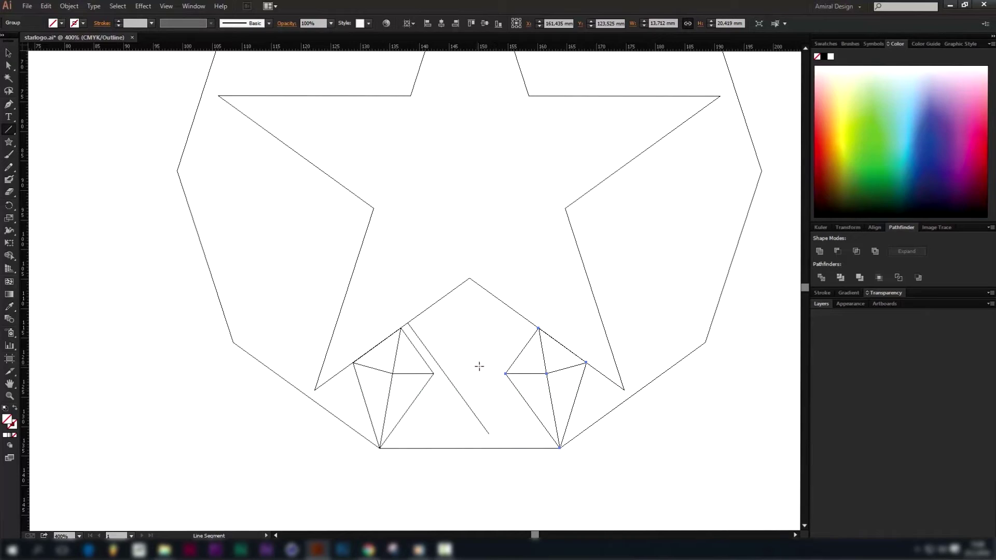
- Draw a vertical line up to the notch apex and make a mirrored copy of the diagonal line
{"action": "left_click_drag", "start_coordinate": [469, 448], "coordinate": [469, 279]}
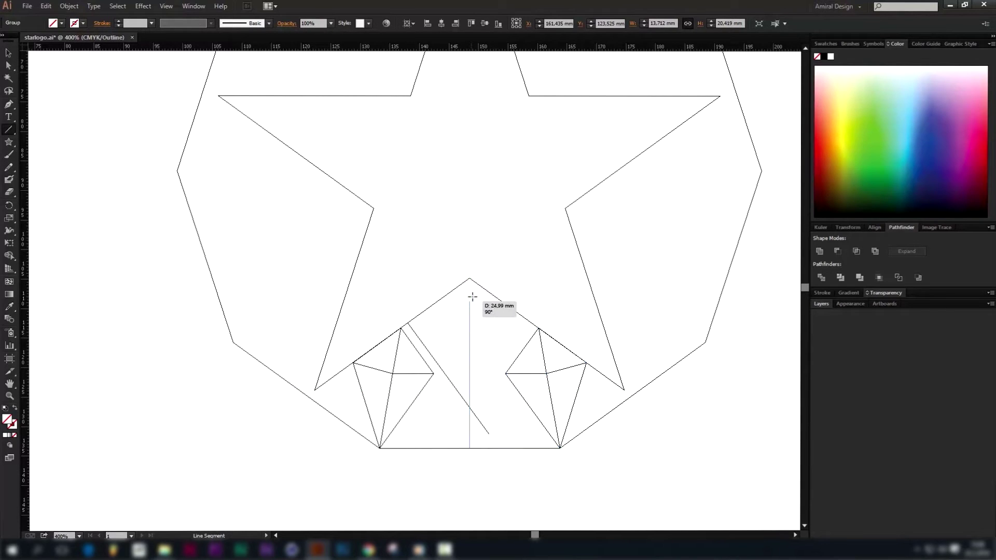
{"action": "key", "text": "v"}
{"action": "left_click", "coordinate": [431, 356]}
{"action": "right_click", "coordinate": [435, 357]}
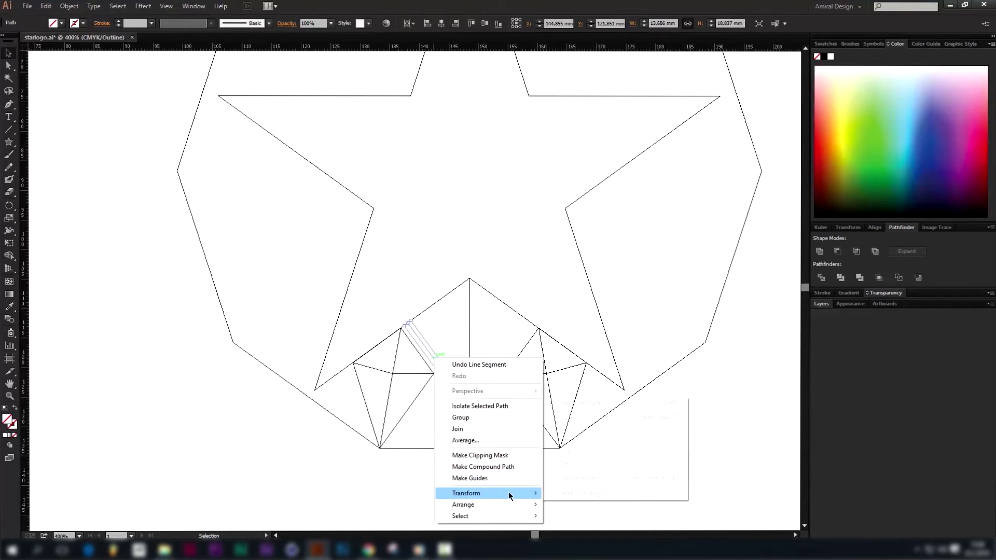
{"action": "left_click", "coordinate": [583, 445]}
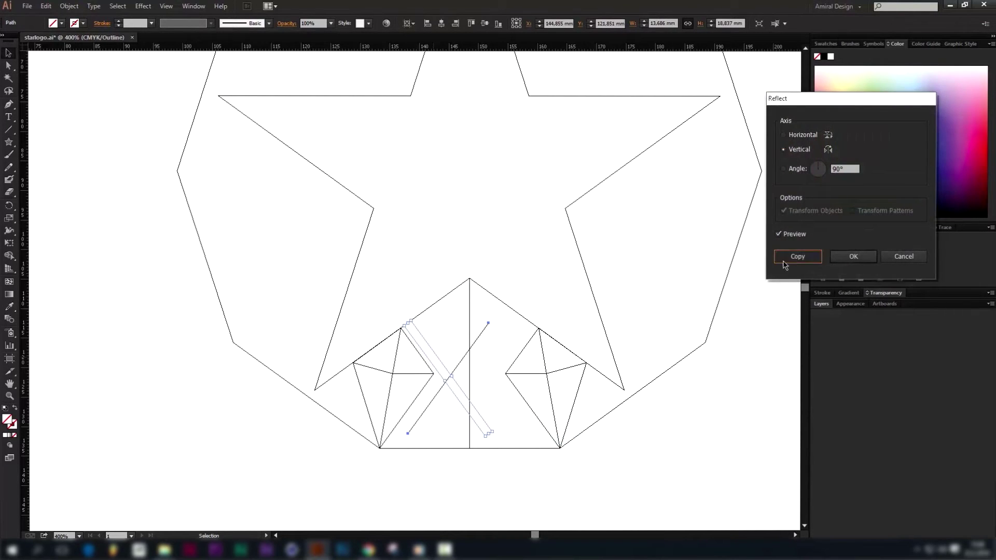
{"action": "left_click", "coordinate": [797, 255]}
- Move the mirrored diagonal right and pull a horizontal guide through the edge's anchor point
{"action": "scroll", "coordinate": [478, 348], "scroll_direction": "up", "scroll_amount": 2}
{"action": "scroll", "coordinate": [471, 344], "scroll_direction": "up", "scroll_amount": 1}
{"action": "left_click_drag", "start_coordinate": [469, 320], "coordinate": [606, 320]}
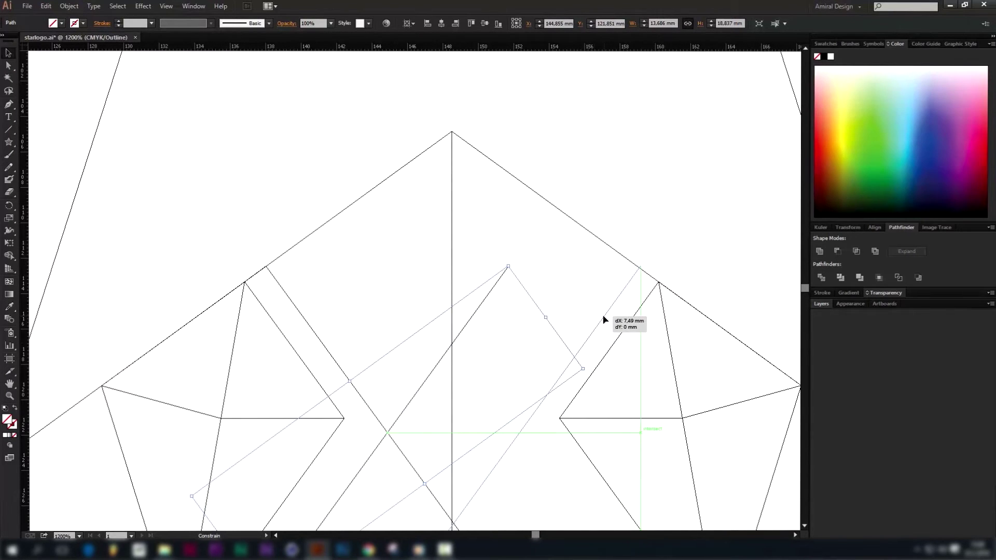
{"action": "left_click_drag", "start_coordinate": [604, 320], "coordinate": [604, 320]}
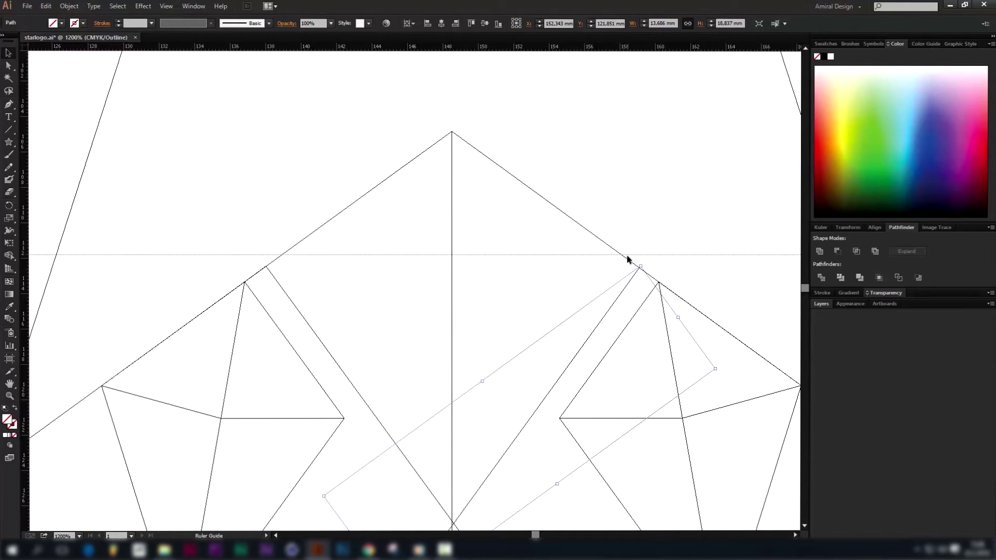
{"action": "left_click_drag", "start_coordinate": [534, 181], "coordinate": [267, 266]}
{"action": "key", "text": "Delete"}
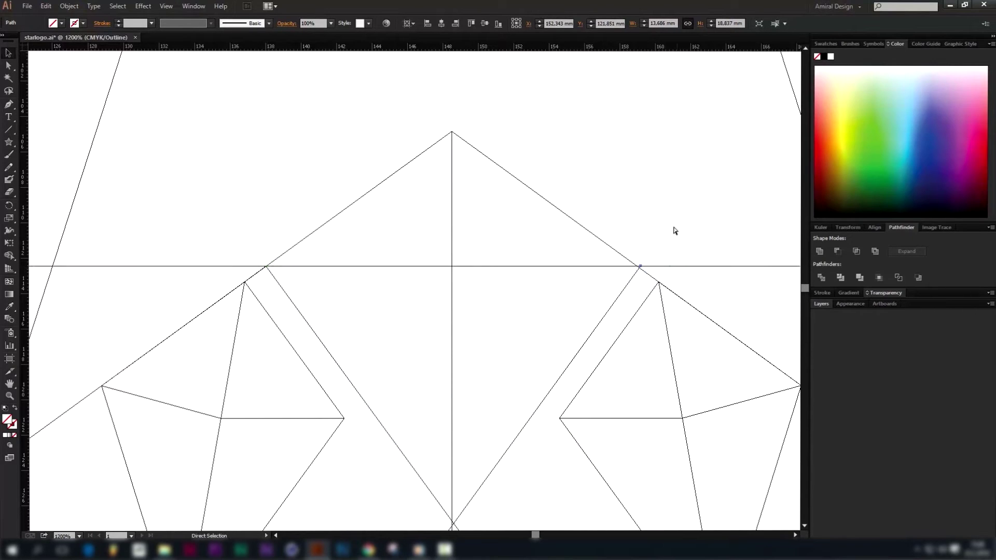
- Restore the accidentally deleted diagonal and settle its top exactly on the guide
{"action": "scroll", "coordinate": [641, 275], "scroll_direction": "up", "scroll_amount": 1}
{"action": "scroll", "coordinate": [639, 270], "scroll_direction": "up", "scroll_amount": 2}
{"action": "key", "text": "ctrl+z"}
{"action": "left_click_drag", "start_coordinate": [636, 267], "coordinate": [632, 267]}
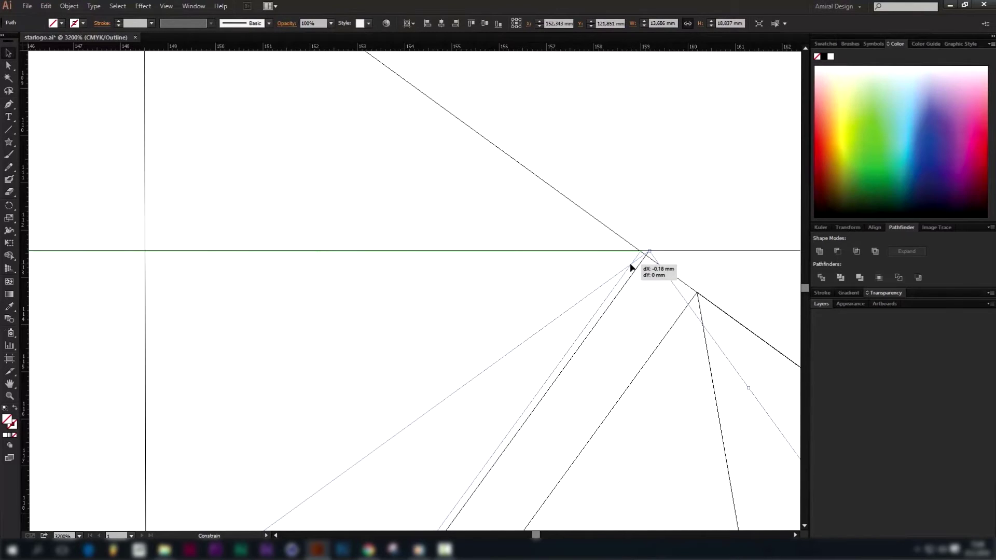
{"action": "left_click_drag", "start_coordinate": [628, 267], "coordinate": [627, 267]}
- Zoom in to check the diagonal's end meets the triangle edge, then zoom back out
{"action": "left_click", "coordinate": [642, 212]}
{"action": "key", "text": "ctrl+="}
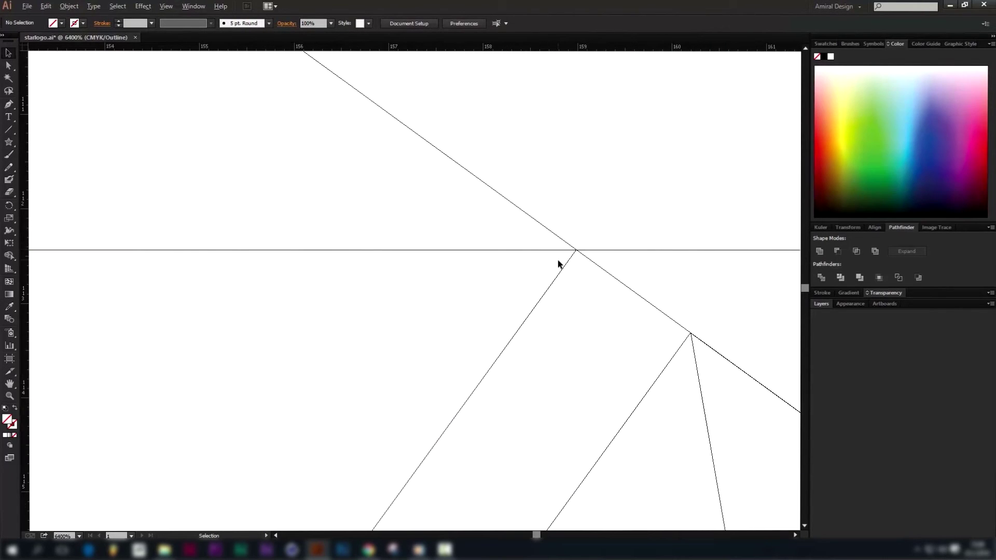
{"action": "key", "text": "a"}
{"action": "left_click", "coordinate": [571, 267]}
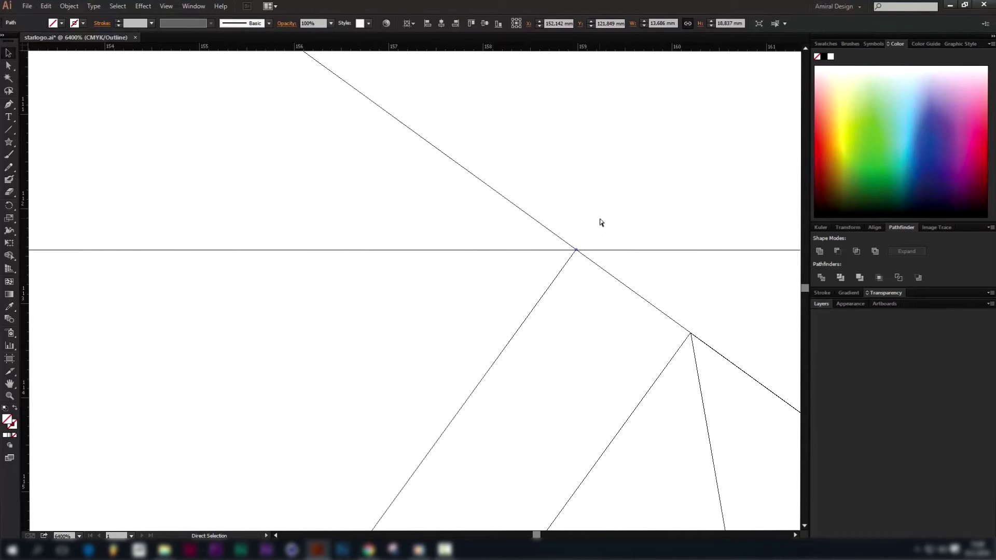
{"action": "left_click", "coordinate": [601, 222]}
{"action": "key", "text": "ctrl+minus"}
{"action": "key", "text": "ctrl+minus"}
{"action": "key", "text": "ctrl+minus"}
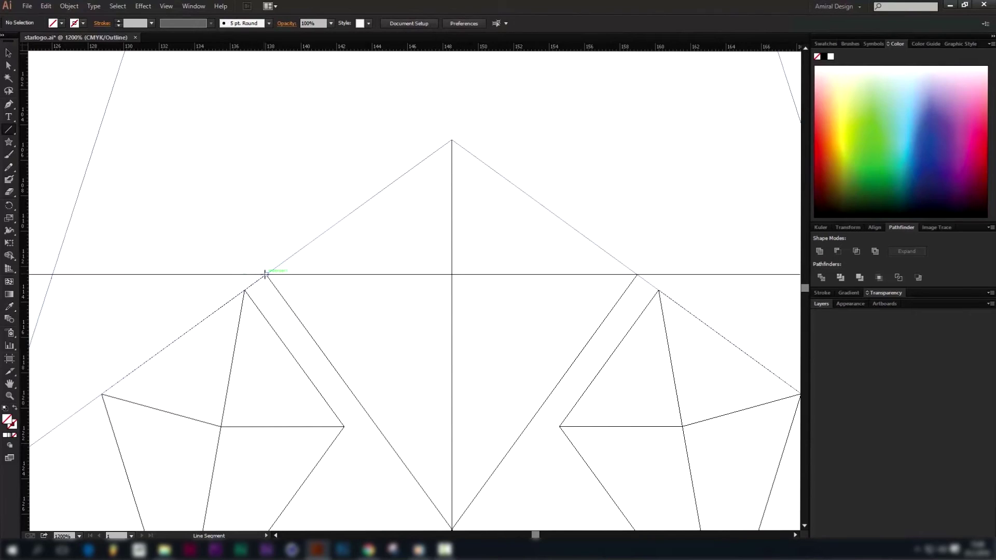
- Close the top triangle with two lines from the side corners up to the apex
{"action": "left_click_drag", "start_coordinate": [265, 274], "coordinate": [451, 140]}
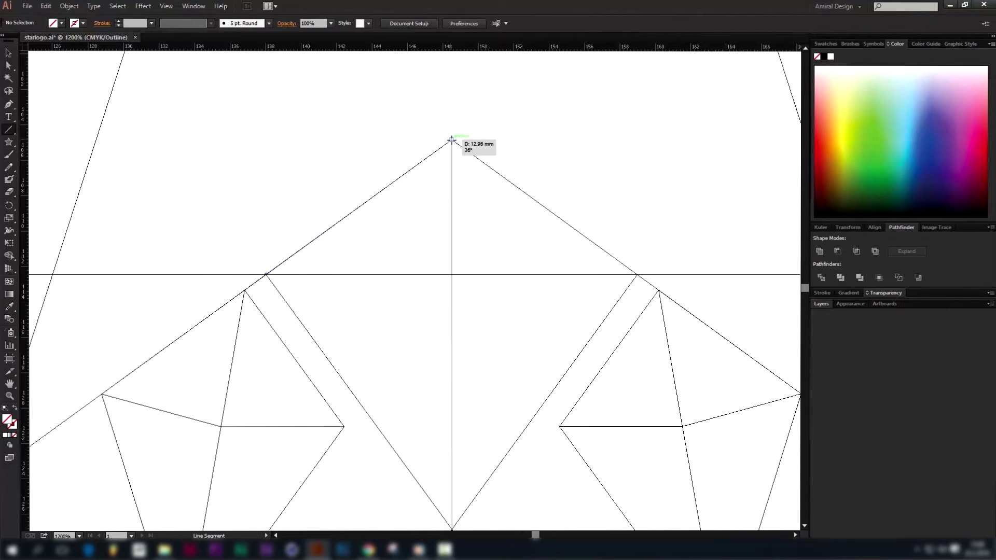
{"action": "left_click_drag", "start_coordinate": [452, 140], "coordinate": [636, 275]}
{"action": "key", "text": "v"}
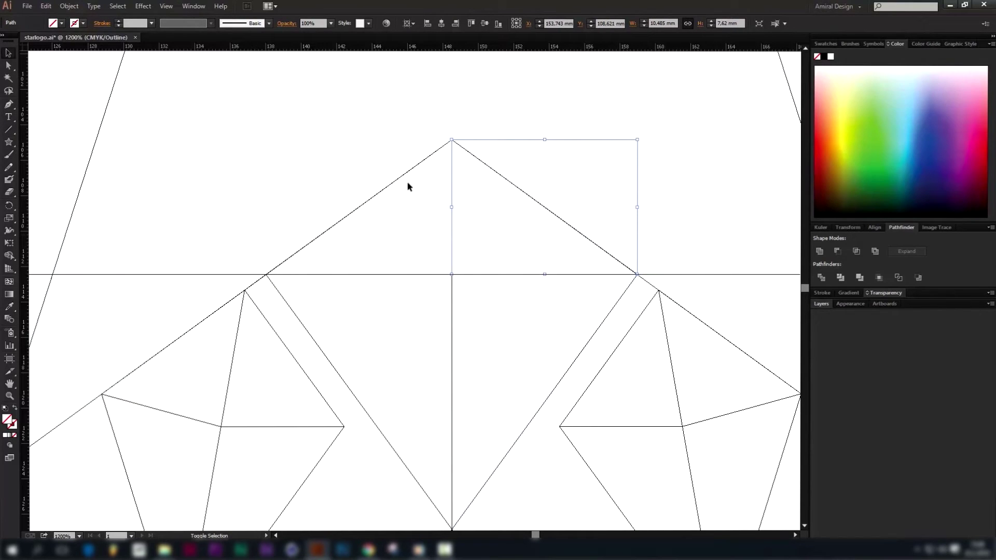
- Divide the crossing lines with Pathfinder and merge the pieces into a diamond using Shape Builder
{"action": "left_click", "coordinate": [397, 179], "text": "shift"}
{"action": "left_click", "coordinate": [311, 335], "text": "shift"}
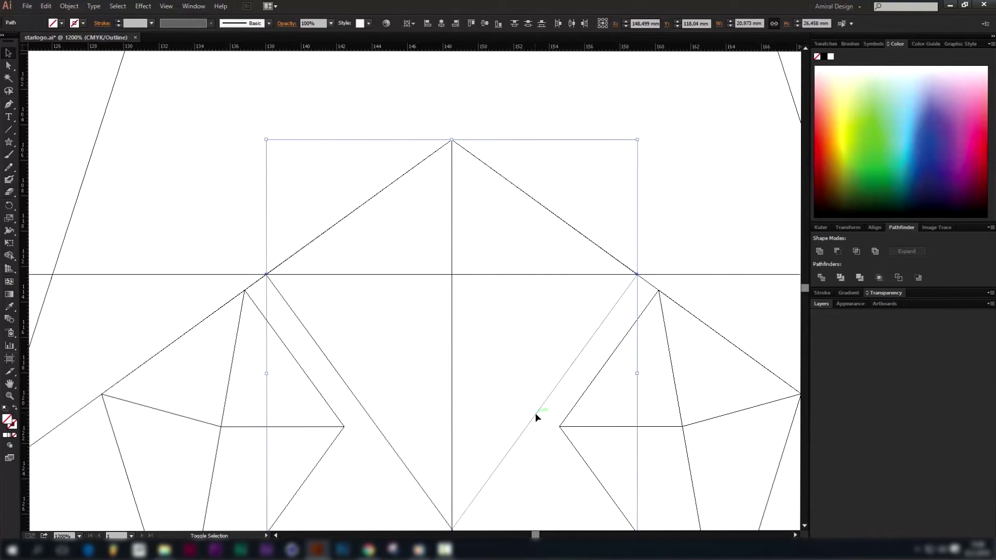
{"action": "scroll", "coordinate": [534, 410], "scroll_direction": "down", "scroll_amount": 1}
{"action": "scroll", "coordinate": [534, 416], "scroll_direction": "down", "scroll_amount": 1}
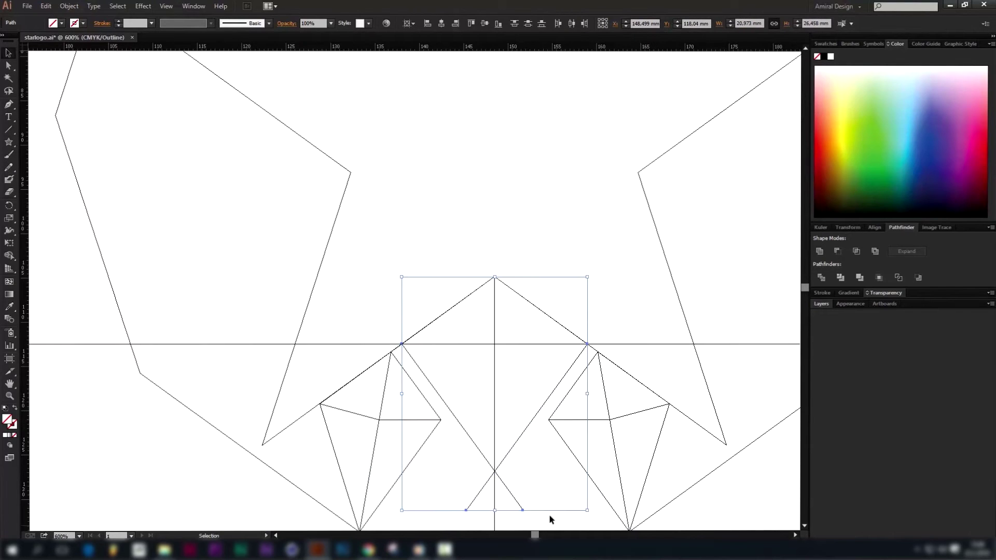
{"action": "left_click", "coordinate": [898, 279]}
{"action": "key", "text": "shift+m"}
{"action": "left_click_drag", "start_coordinate": [528, 380], "coordinate": [447, 322]}
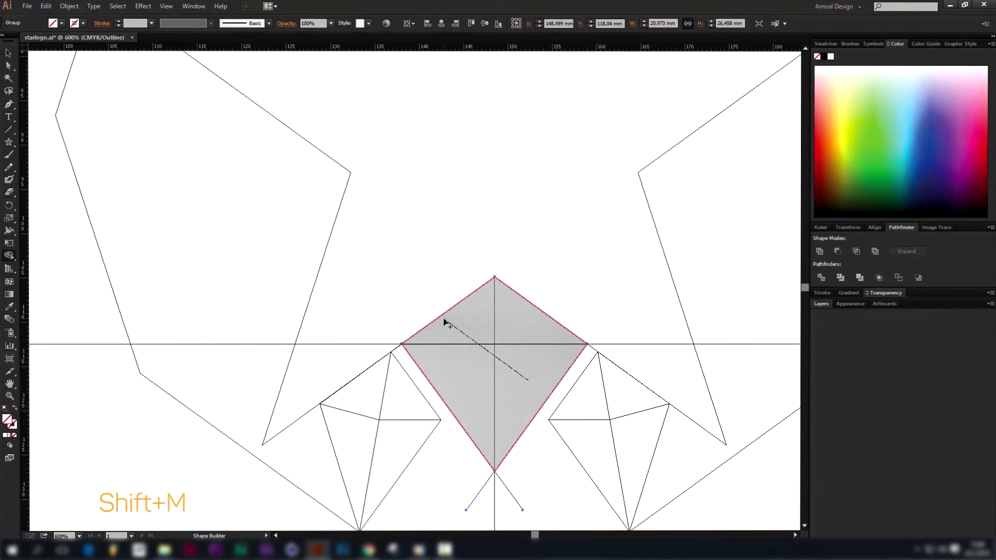
- Delete the two leftover line tails hanging below the diamond
{"action": "left_click", "coordinate": [522, 476]}
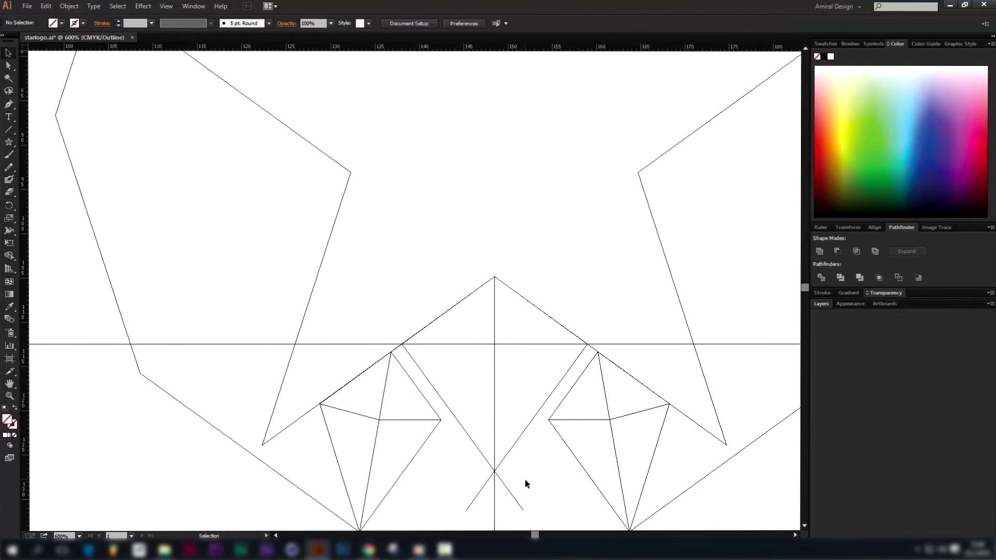
{"action": "left_click", "coordinate": [509, 490]}
{"action": "left_click", "coordinate": [481, 488], "text": "shift"}
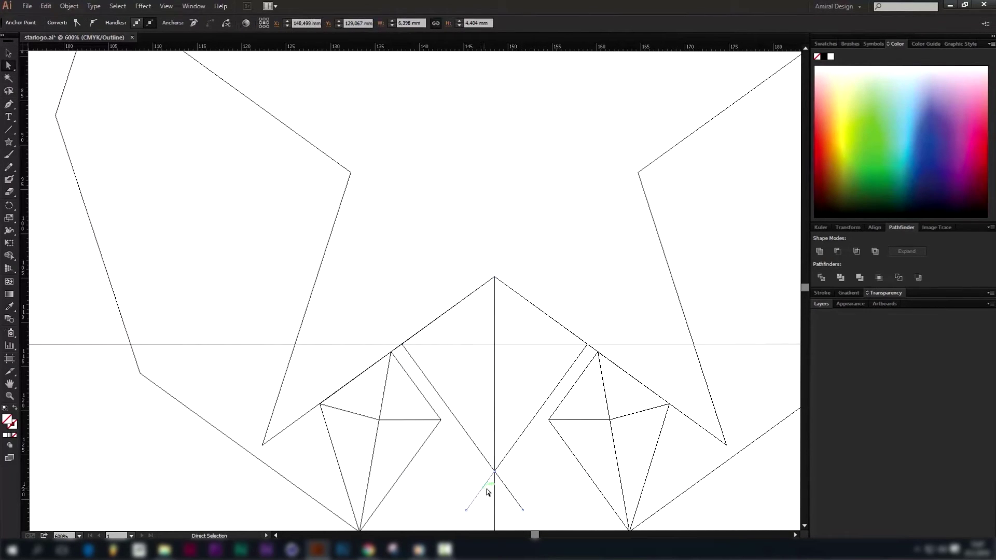
{"action": "key", "text": "Delete"}
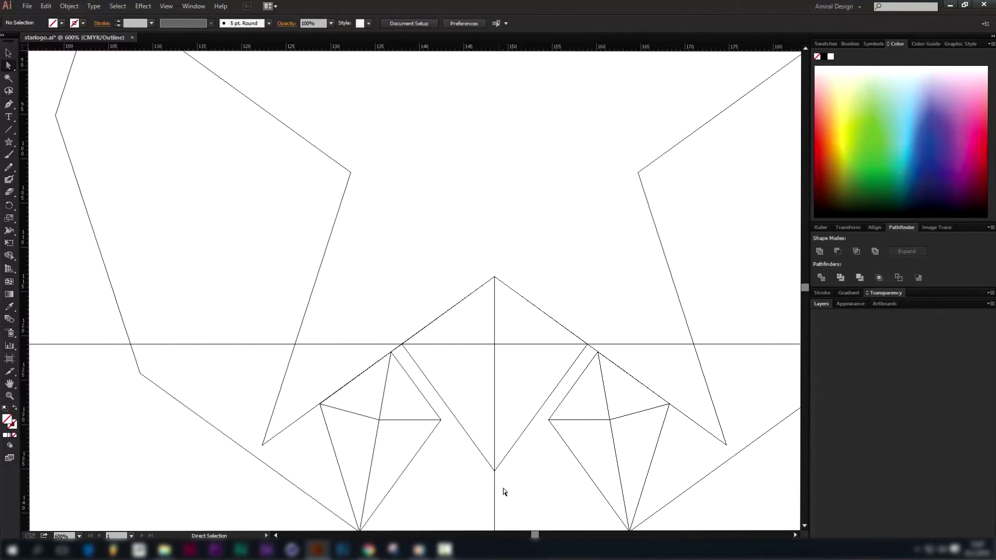
- Snap the centre line's bottom end onto the diamond's bottom point
{"action": "scroll", "coordinate": [501, 466], "scroll_direction": "down", "scroll_amount": 2}
{"action": "left_click_drag", "start_coordinate": [494, 445], "coordinate": [493, 384]}
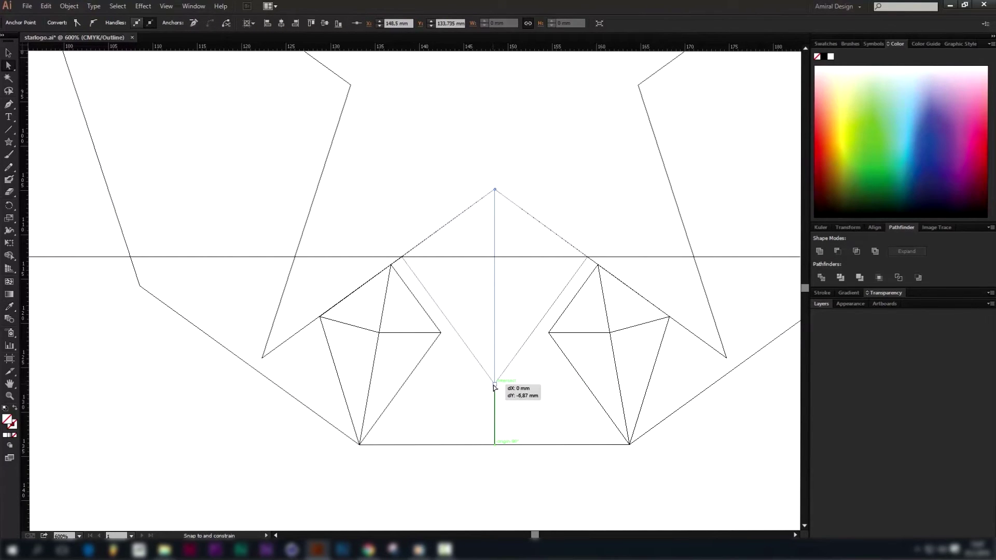
{"action": "left_click_drag", "start_coordinate": [494, 387], "coordinate": [494, 384]}
{"action": "left_click", "coordinate": [513, 270]}
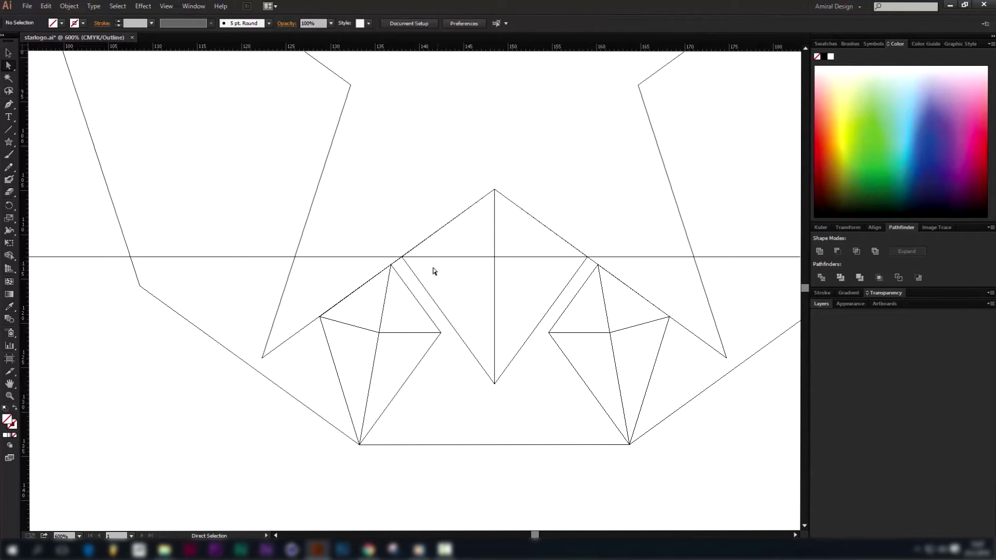
- Draw a horizontal cross line between the diamond's side corners, nudging its middle points slightly down
{"action": "left_click_drag", "start_coordinate": [402, 257], "coordinate": [559, 259]}
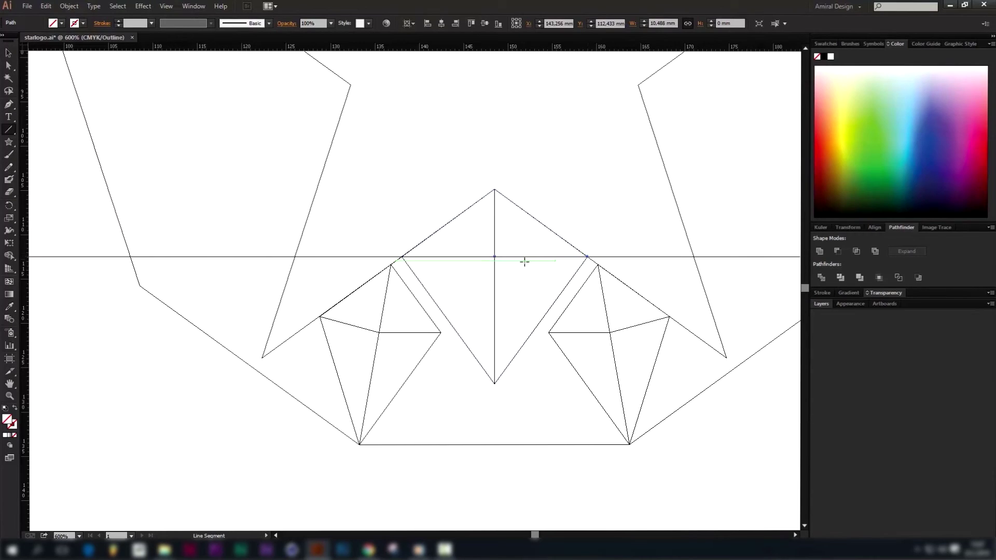
{"action": "left_click", "coordinate": [495, 258]}
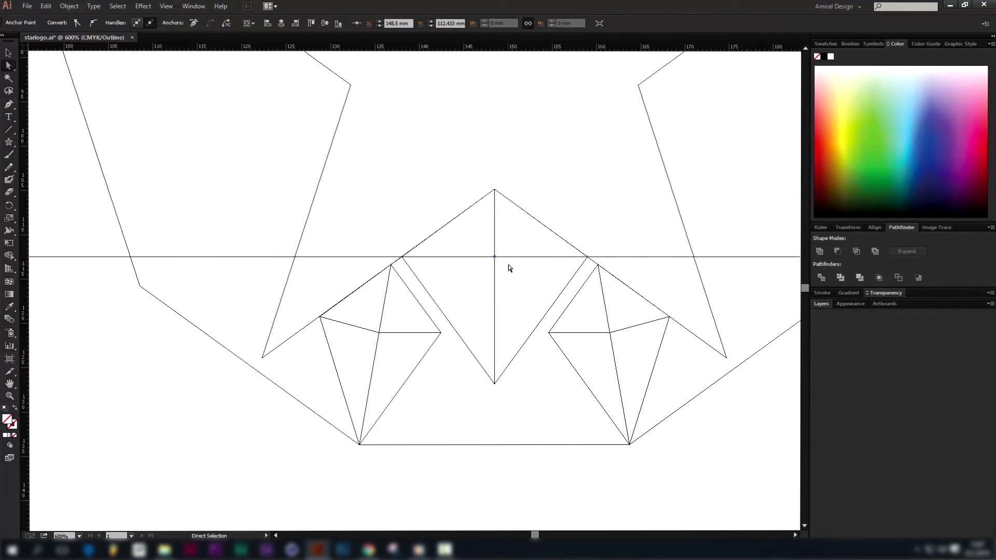
{"action": "key", "text": "Down"}
{"action": "key", "text": "Down"}
{"action": "key", "text": "Down"}
{"action": "key", "text": "Down"}
{"action": "key", "text": "Down"}
{"action": "key", "text": "Down"}
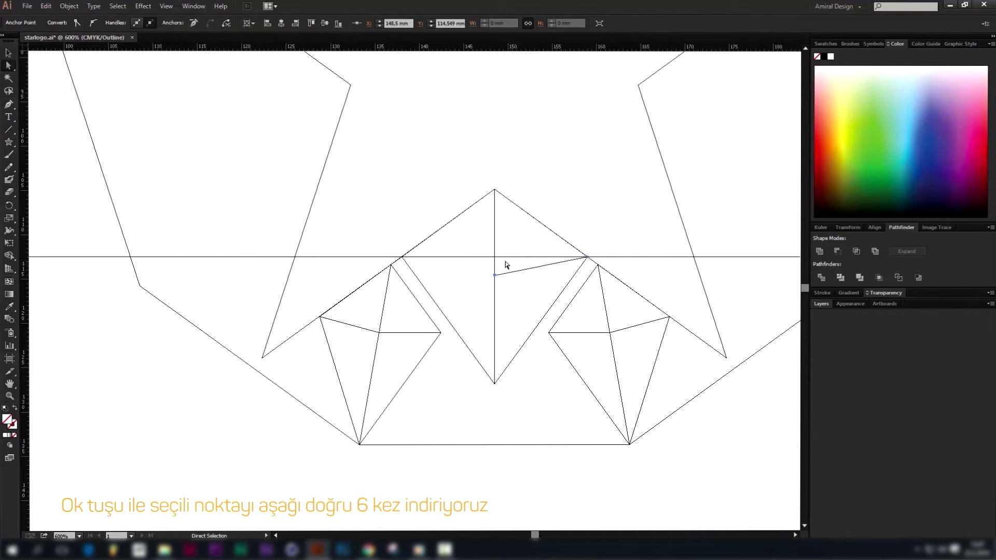
{"action": "left_click_drag", "start_coordinate": [492, 251], "coordinate": [503, 269]}
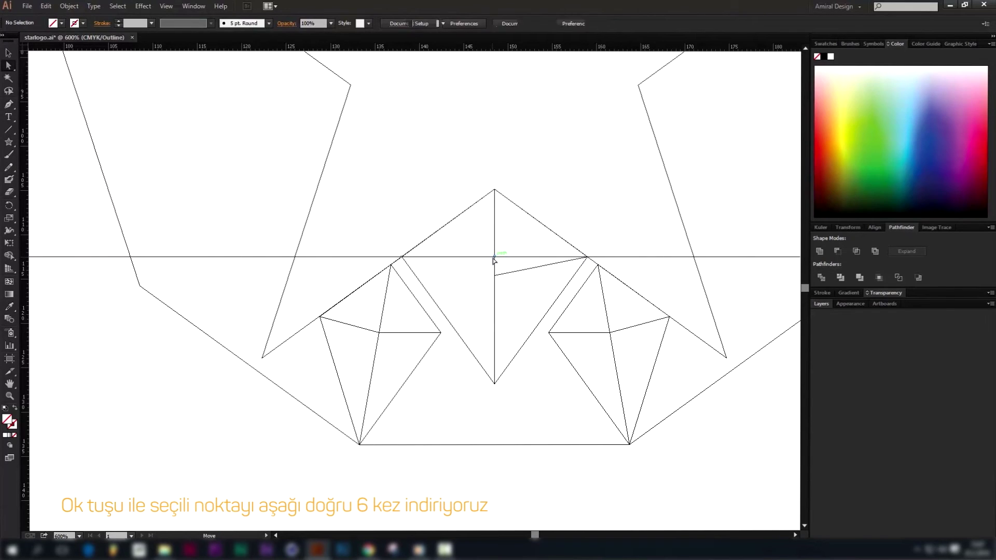
{"action": "key", "text": "Down"}
{"action": "key", "text": "Down"}
{"action": "key", "text": "Down"}
{"action": "key", "text": "Down"}
{"action": "key", "text": "Down"}
{"action": "left_click", "coordinate": [504, 282]}
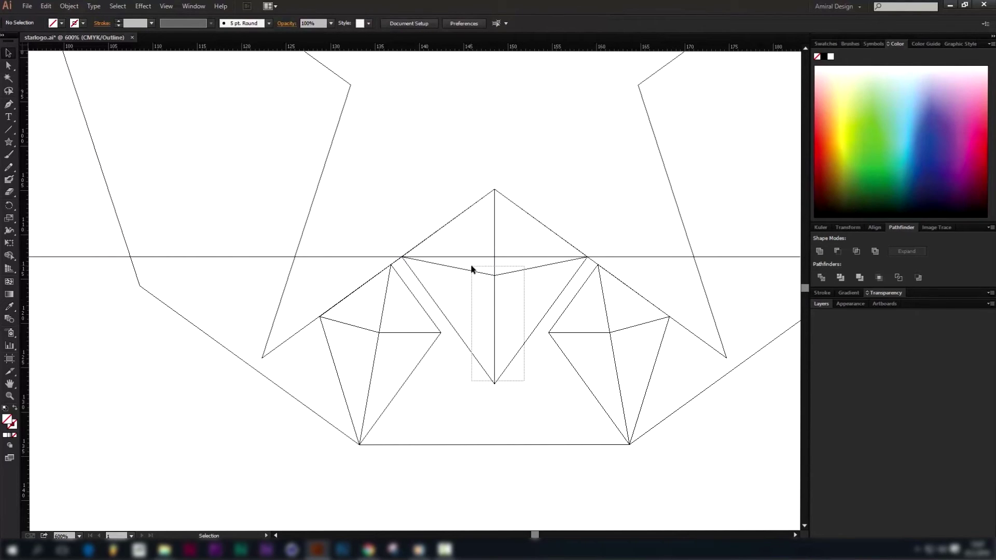
- Merge the centre diamond's facet paths with Shape Builder
{"action": "left_click_drag", "start_coordinate": [523, 381], "coordinate": [472, 268]}
{"action": "key", "text": "shift+m"}
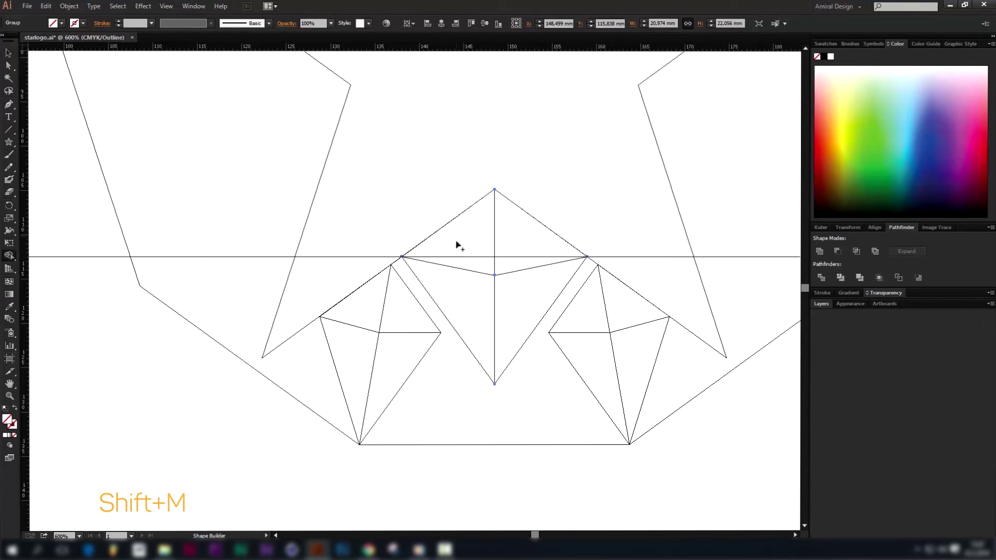
{"action": "key", "text": "v"}
{"action": "left_click", "coordinate": [537, 412]}
- Clear all guides from the canvas
{"action": "left_click", "coordinate": [166, 5]}
{"action": "mouse_move", "coordinate": [234, 303]}
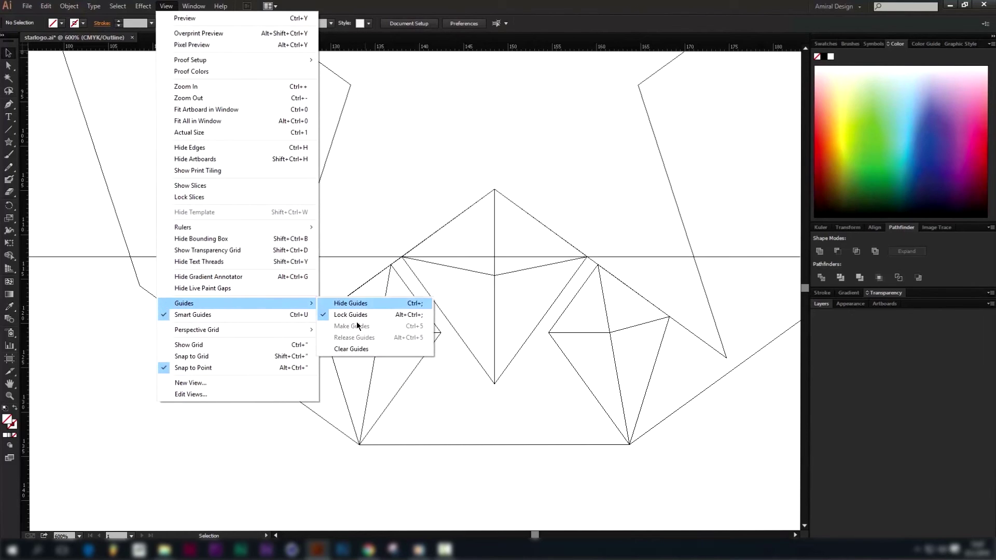
{"action": "left_click", "coordinate": [369, 348]}
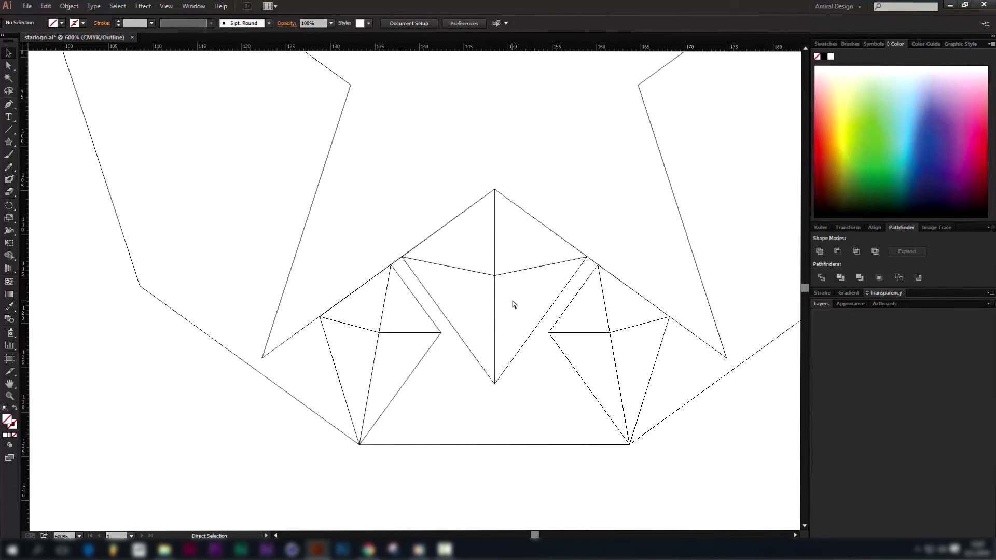
{"action": "scroll", "coordinate": [534, 328], "scroll_direction": "down", "scroll_amount": 1}
- Group the pieces of the lower shard cluster together
{"action": "key", "text": "ctrl+minus"}
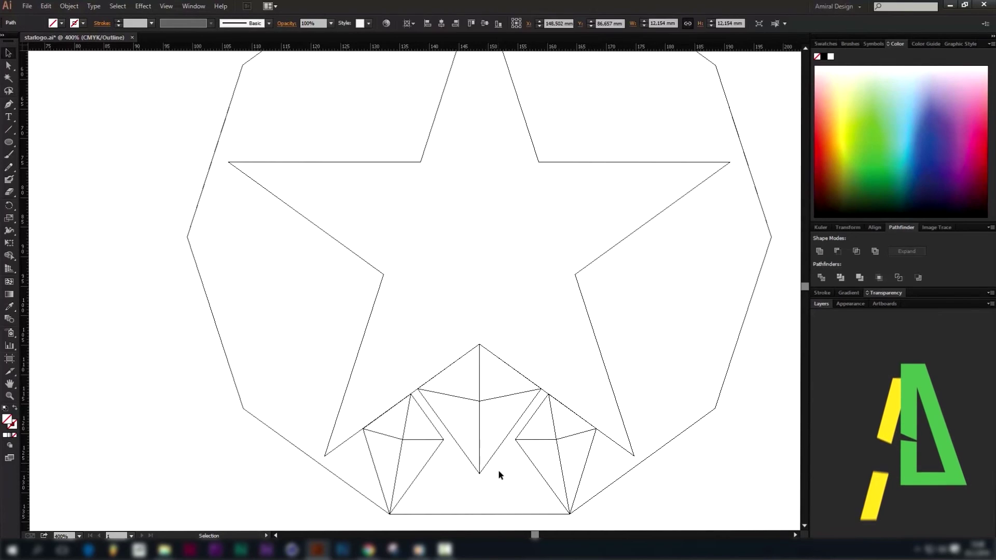
{"action": "left_click_drag", "start_coordinate": [441, 433], "coordinate": [384, 426]}
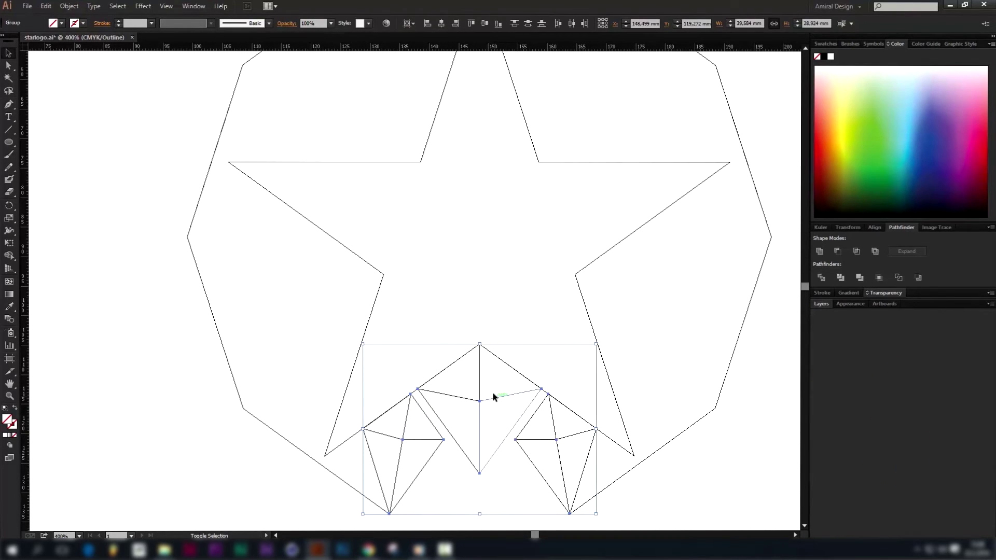
{"action": "key", "text": "ctrl+minus"}
{"action": "right_click", "coordinate": [452, 403]}
{"action": "left_click", "coordinate": [475, 455]}
- Draw a small circle at the star's centre and reselect the bottom cluster
{"action": "key", "text": "r"}
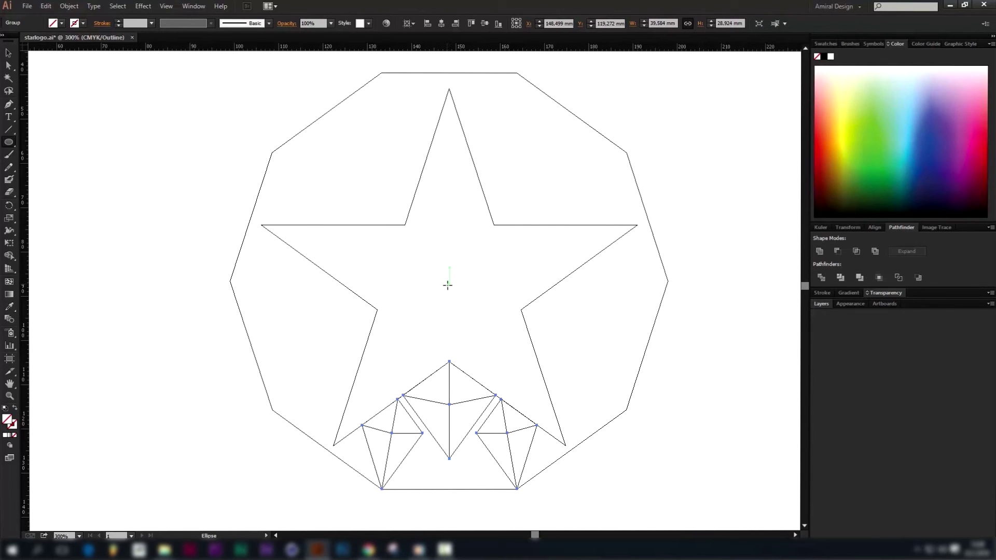
{"action": "left_click_drag", "start_coordinate": [450, 282], "coordinate": [473, 285]}
{"action": "key", "text": "v"}
{"action": "left_click", "coordinate": [450, 425]}
- Rotate copies of the cluster by -72° around the star's centre, repeating with Ctrl+D
{"action": "key", "text": "r"}
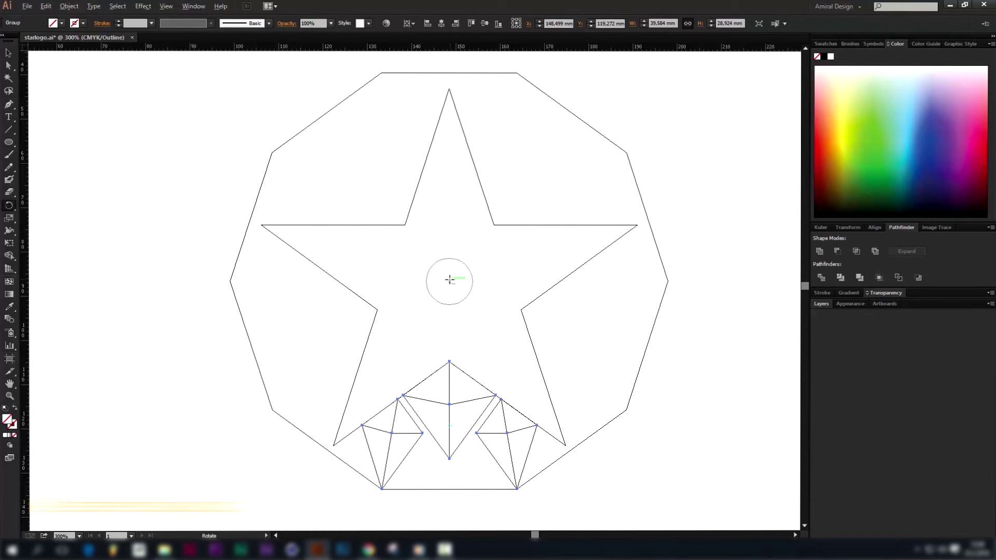
{"action": "left_click", "coordinate": [455, 280], "text": "alt"}
{"action": "type", "text": "-72"}
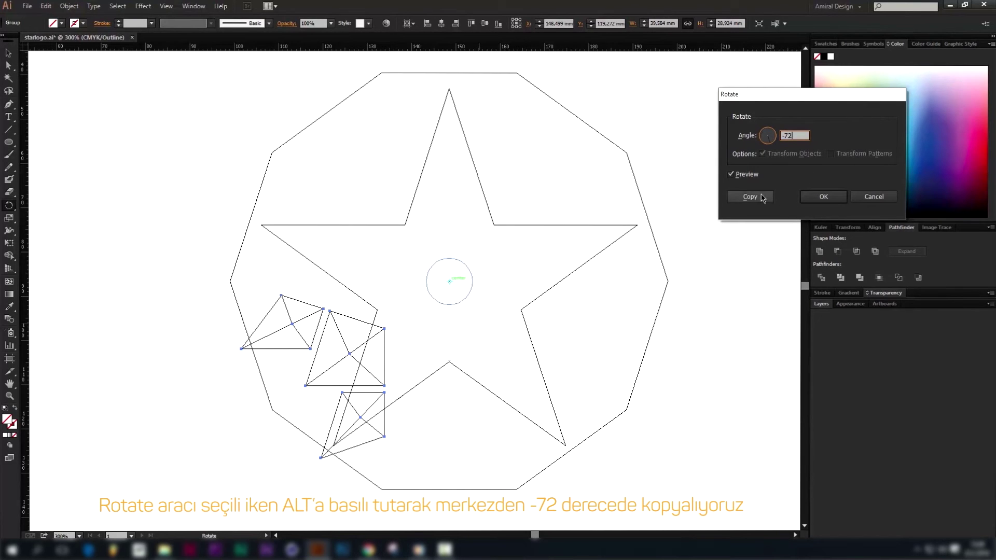
{"action": "left_click", "coordinate": [761, 195]}
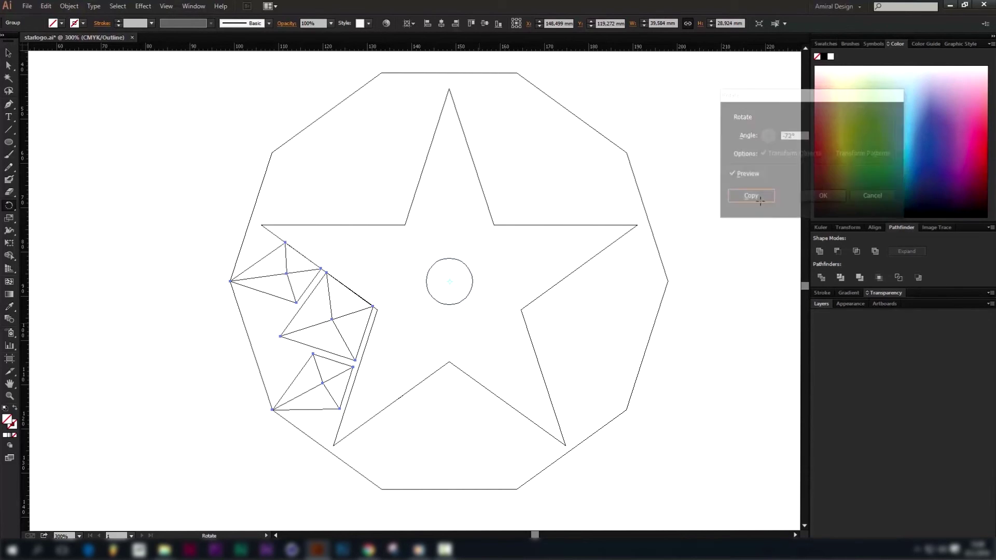
{"action": "key", "text": "ctrl+d"}
{"action": "key", "text": "ctrl+d"}
{"action": "key", "text": "ctrl+d"}
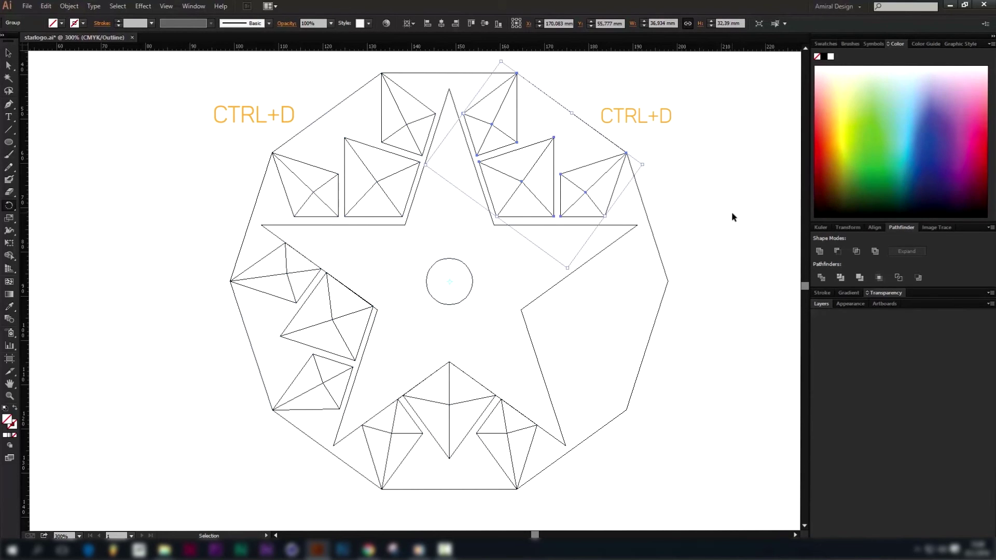
{"action": "key", "text": "ctrl+d"}
- Drop the first rotated shard cluster with its corner on the star point
{"action": "key", "text": "v"}
{"action": "scroll", "coordinate": [529, 314], "scroll_direction": "up", "scroll_amount": 3}
{"action": "scroll", "coordinate": [534, 290], "scroll_direction": "up", "scroll_amount": 1}
{"action": "scroll", "coordinate": [519, 293], "scroll_direction": "up", "scroll_amount": 3}
{"action": "left_click_drag", "start_coordinate": [514, 298], "coordinate": [464, 332]}
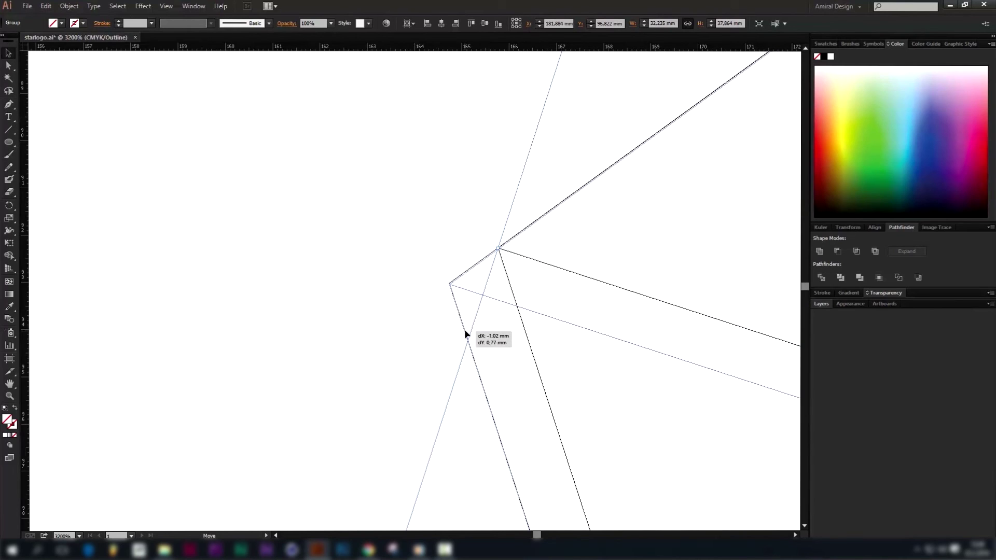
{"action": "left_click_drag", "start_coordinate": [465, 332], "coordinate": [466, 333]}
- Move the next shard cluster until its corner aligns with the star's edge
{"action": "scroll", "coordinate": [456, 288], "scroll_direction": "up", "scroll_amount": 1}
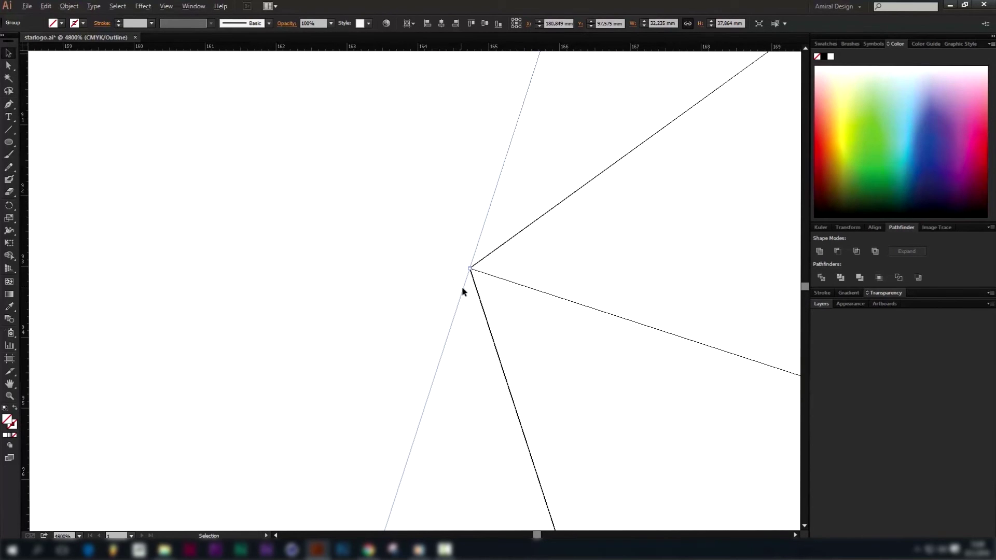
{"action": "scroll", "coordinate": [467, 286], "scroll_direction": "up", "scroll_amount": 1}
{"action": "scroll", "coordinate": [492, 252], "scroll_direction": "down", "scroll_amount": 10}
{"action": "scroll", "coordinate": [473, 258], "scroll_direction": "up", "scroll_amount": 1}
{"action": "scroll", "coordinate": [438, 287], "scroll_direction": "up", "scroll_amount": 4}
{"action": "scroll", "coordinate": [393, 336], "scroll_direction": "up", "scroll_amount": 1}
{"action": "left_click_drag", "start_coordinate": [376, 377], "coordinate": [354, 435]}
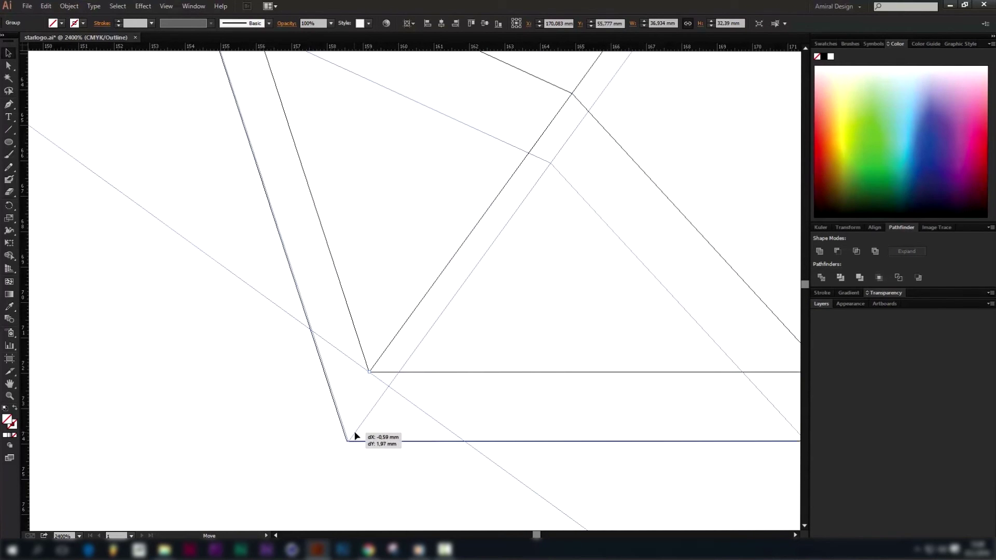
{"action": "scroll", "coordinate": [363, 405], "scroll_direction": "down", "scroll_amount": 3}
{"action": "scroll", "coordinate": [358, 372], "scroll_direction": "up", "scroll_amount": 1}
{"action": "scroll", "coordinate": [375, 410], "scroll_direction": "up", "scroll_amount": 1}
{"action": "left_click_drag", "start_coordinate": [354, 435], "coordinate": [423, 501]}
- Place the pyramid cluster against the star edge and fine-tune its corner onto the point
{"action": "scroll", "coordinate": [471, 474], "scroll_direction": "down", "scroll_amount": 2}
{"action": "scroll", "coordinate": [378, 480], "scroll_direction": "down", "scroll_amount": 1}
{"action": "scroll", "coordinate": [384, 415], "scroll_direction": "down", "scroll_amount": 3}
{"action": "scroll", "coordinate": [399, 316], "scroll_direction": "up", "scroll_amount": 2}
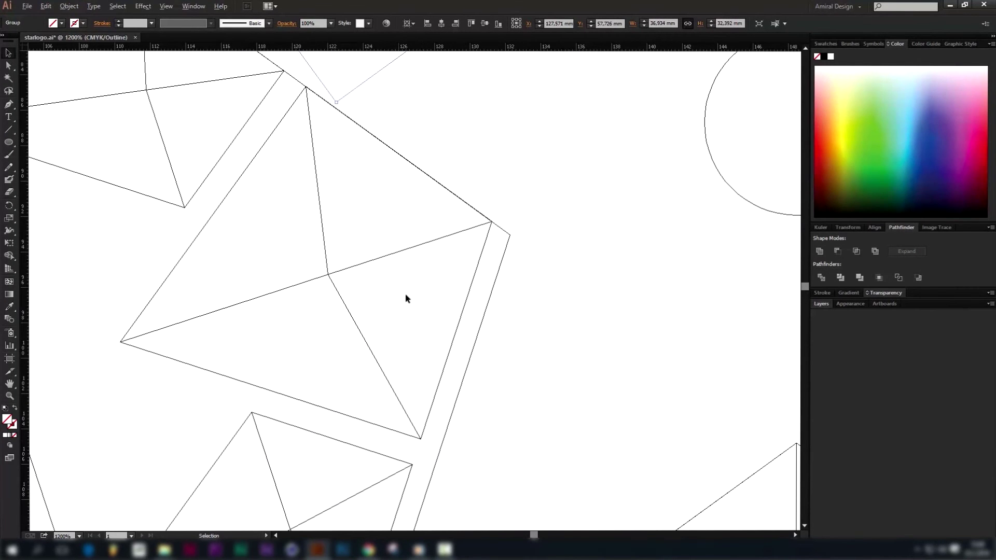
{"action": "left_click", "coordinate": [446, 239]}
{"action": "left_click_drag", "start_coordinate": [459, 232], "coordinate": [478, 244]}
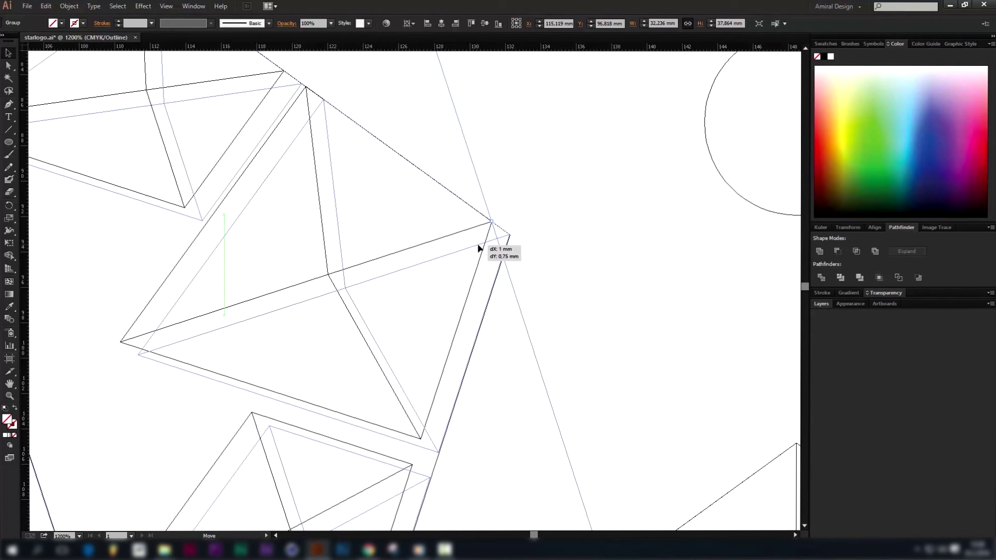
{"action": "left_click_drag", "start_coordinate": [479, 249], "coordinate": [484, 249]}
{"action": "left_click", "coordinate": [518, 256]}
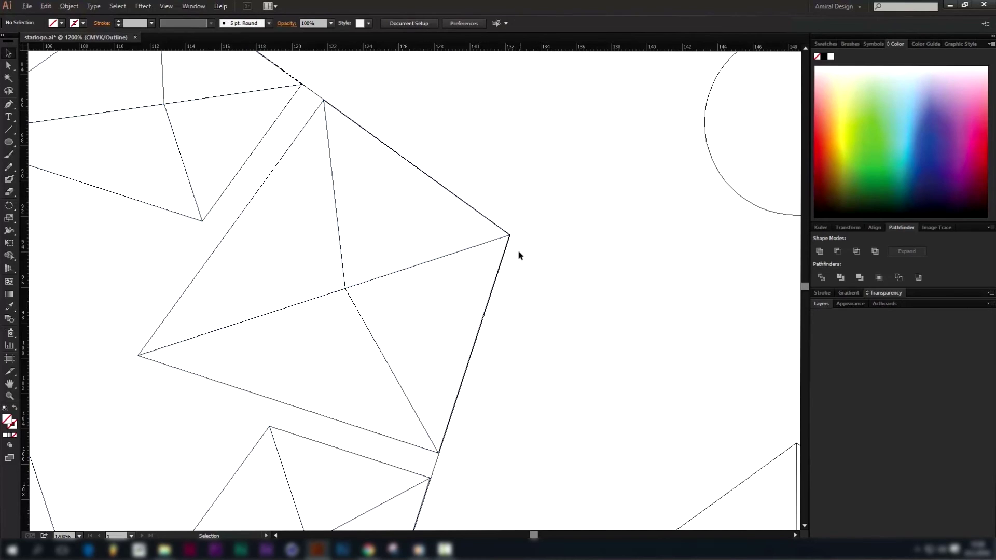
{"action": "scroll", "coordinate": [492, 246], "scroll_direction": "up", "scroll_amount": 5}
{"action": "left_click_drag", "start_coordinate": [442, 172], "coordinate": [446, 169]}
- Pan and scroll to bring the whole star logo into the centre of view
{"action": "scroll", "coordinate": [500, 216], "scroll_direction": "down", "scroll_amount": 1}
{"action": "scroll", "coordinate": [506, 384], "scroll_direction": "down", "scroll_amount": 6}
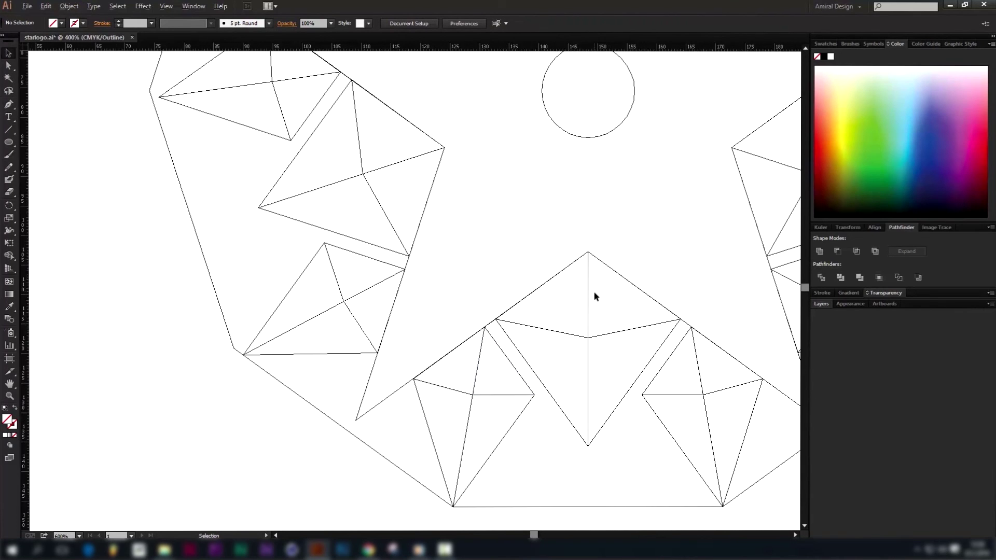
{"action": "scroll", "coordinate": [593, 292], "scroll_direction": "down", "scroll_amount": 2}
{"action": "left_click_drag", "start_coordinate": [522, 229], "coordinate": [390, 333]}
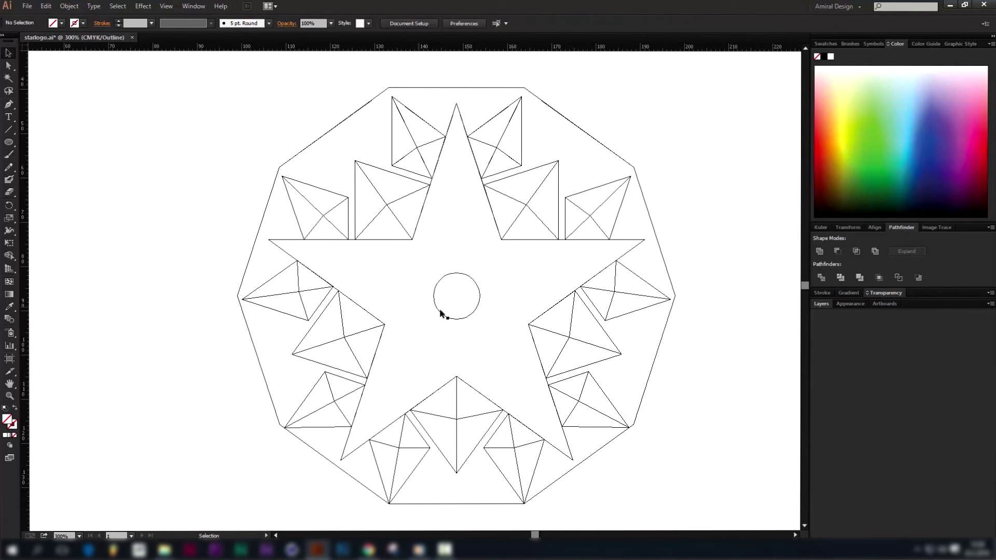
{"action": "scroll", "coordinate": [521, 324], "scroll_direction": "down", "scroll_amount": 1}
{"action": "scroll", "coordinate": [398, 272], "scroll_direction": "right", "scroll_amount": 3}
{"action": "scroll", "coordinate": [337, 289], "scroll_direction": "left", "scroll_amount": 1}
{"action": "scroll", "coordinate": [423, 296], "scroll_direction": "down", "scroll_amount": 1}
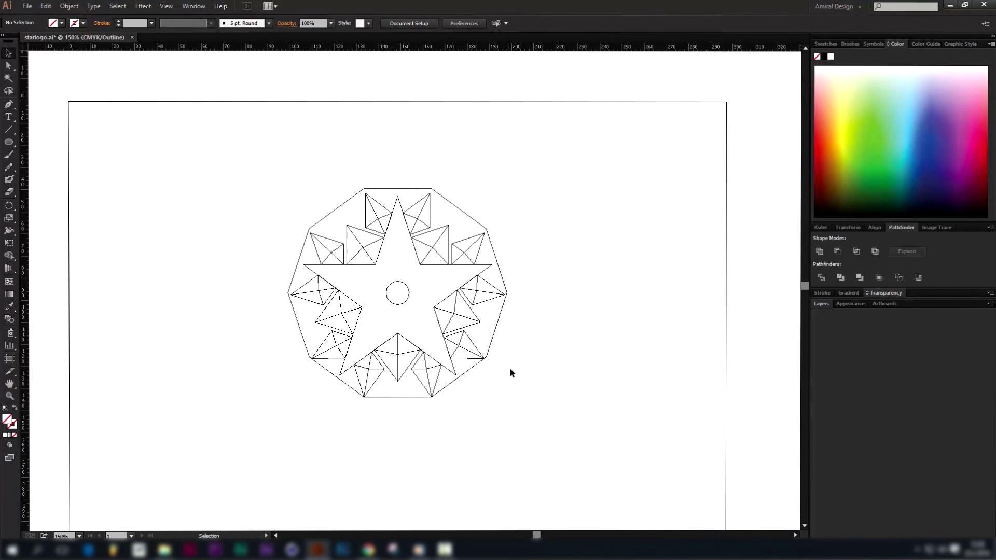
- Delete the outer ten-sided polygon and the small circle in the star's centre
{"action": "left_click", "coordinate": [472, 366]}
{"action": "key", "text": "Delete"}
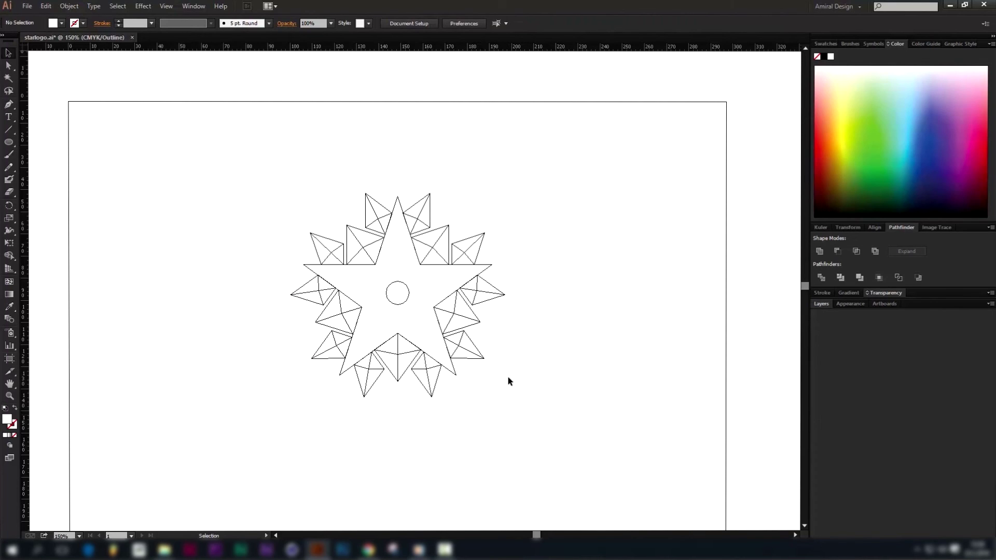
{"action": "left_click", "coordinate": [400, 301]}
{"action": "key", "text": "Delete"}
- Scale down the embedded STAR reference image and move it to the artboard's right edge
{"action": "left_click", "coordinate": [520, 404]}
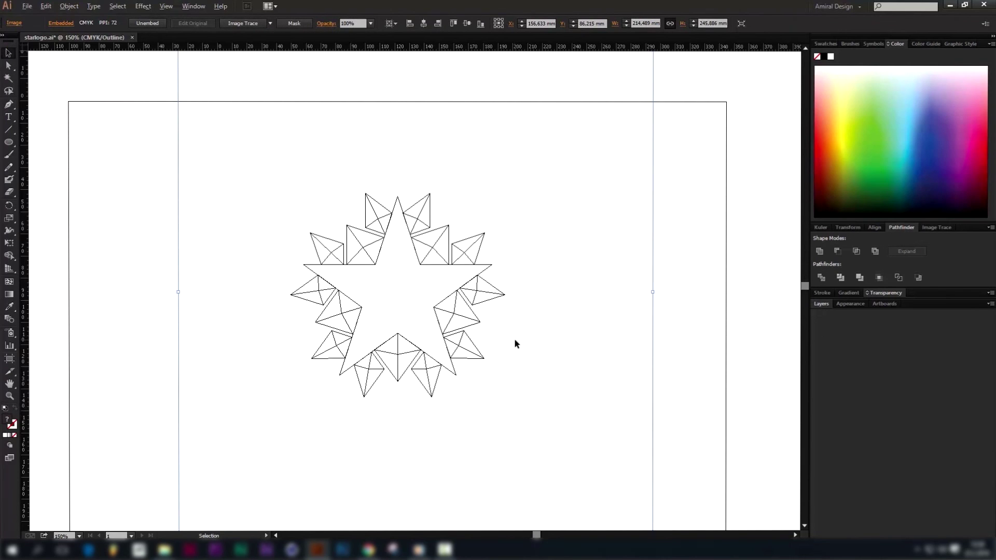
{"action": "key", "text": "ctrl+minus"}
{"action": "left_click_drag", "start_coordinate": [606, 308], "coordinate": [534, 321]}
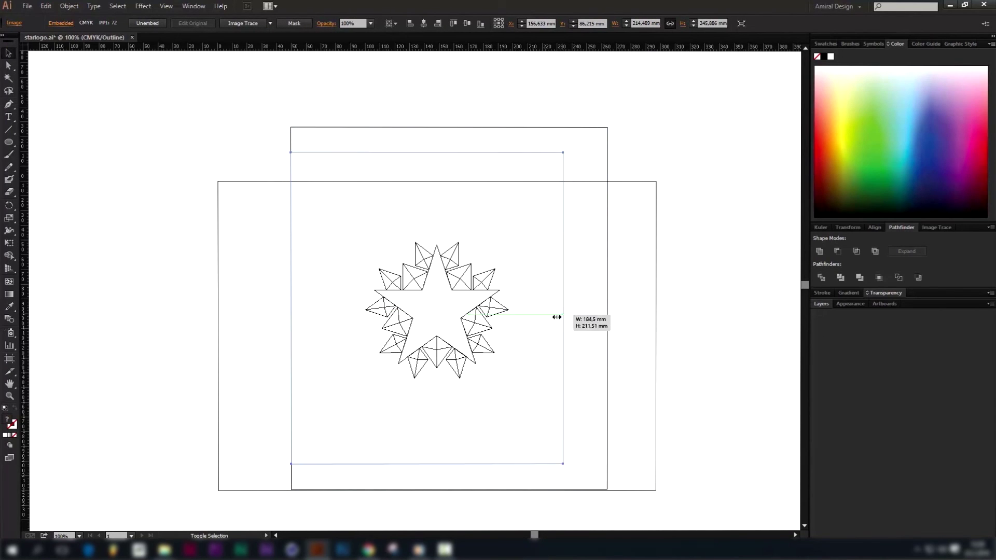
{"action": "key", "text": "shift+Right"}
{"action": "key", "text": "shift+Right"}
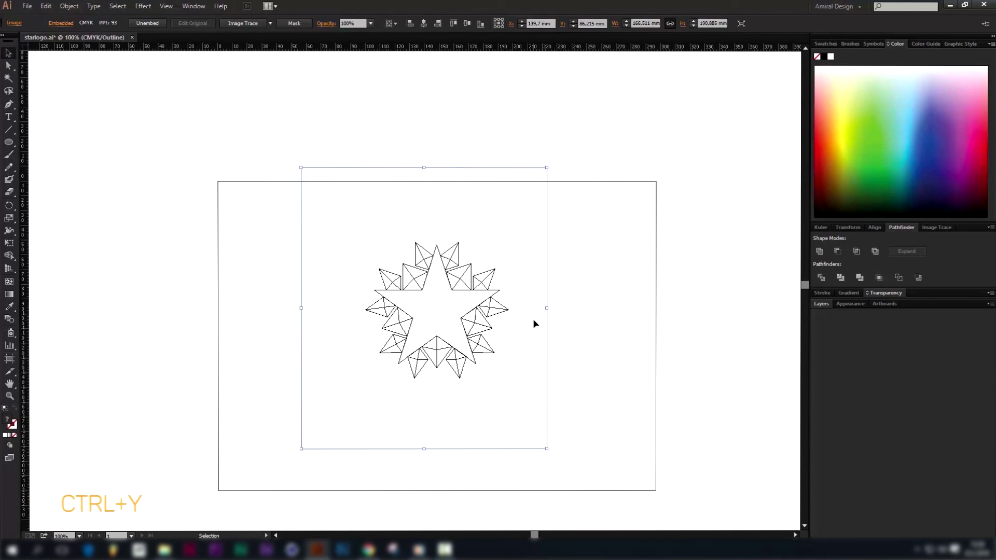
{"action": "key", "text": "ctrl+y"}
{"action": "left_click_drag", "start_coordinate": [514, 300], "coordinate": [741, 300]}
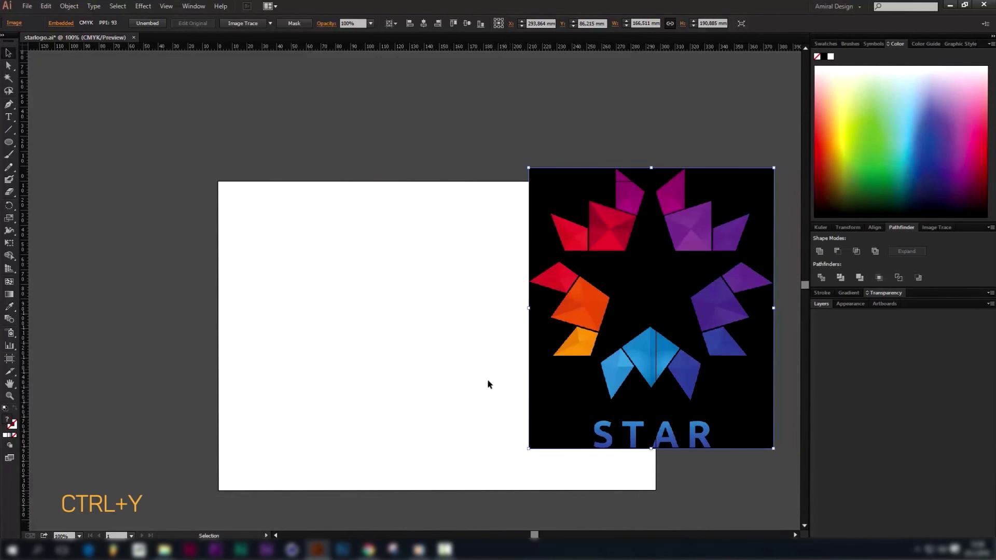
{"action": "key", "text": "ctrl+y"}
{"action": "left_click", "coordinate": [490, 363]}
- Select the star path, check it in Outline view, and return to full-colour preview
{"action": "left_click_drag", "start_coordinate": [386, 221], "coordinate": [342, 213]}
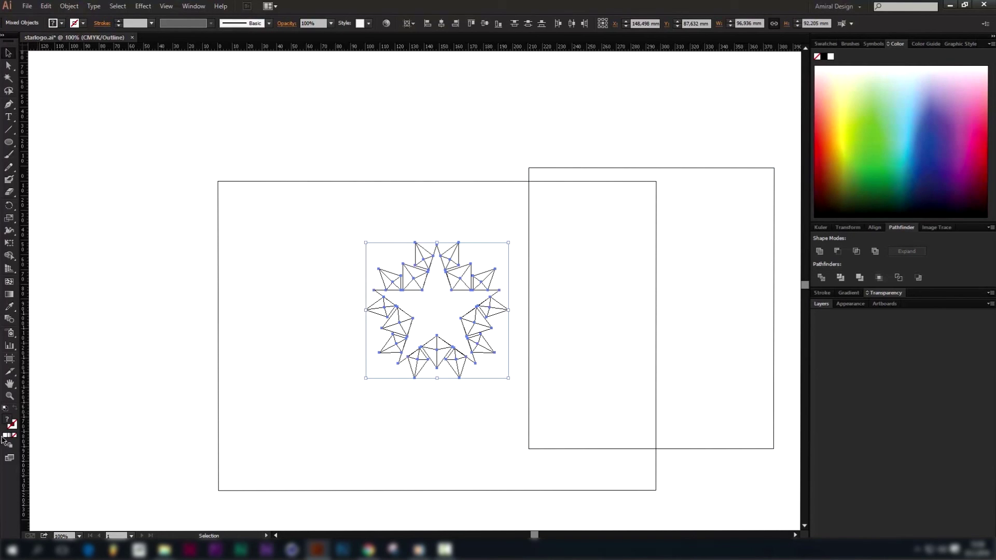
{"action": "left_click", "coordinate": [456, 174]}
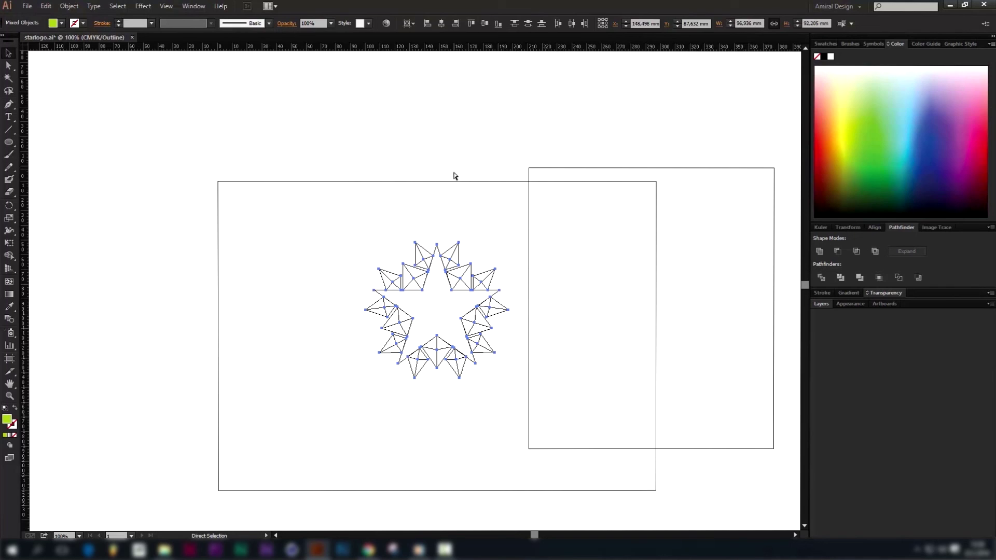
{"action": "left_click", "coordinate": [382, 297]}
{"action": "key", "text": "ctrl+y"}
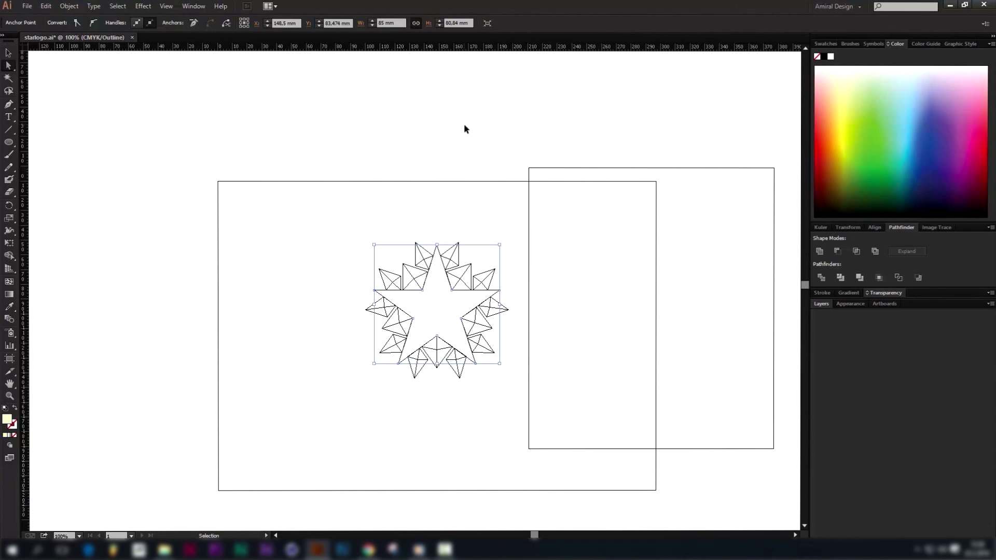
{"action": "left_click", "coordinate": [465, 124]}
{"action": "key", "text": "ctrl+y"}
- Colour the bottom petal's green facets orange and red sampled from the STAR reference
{"action": "left_click", "coordinate": [444, 349]}
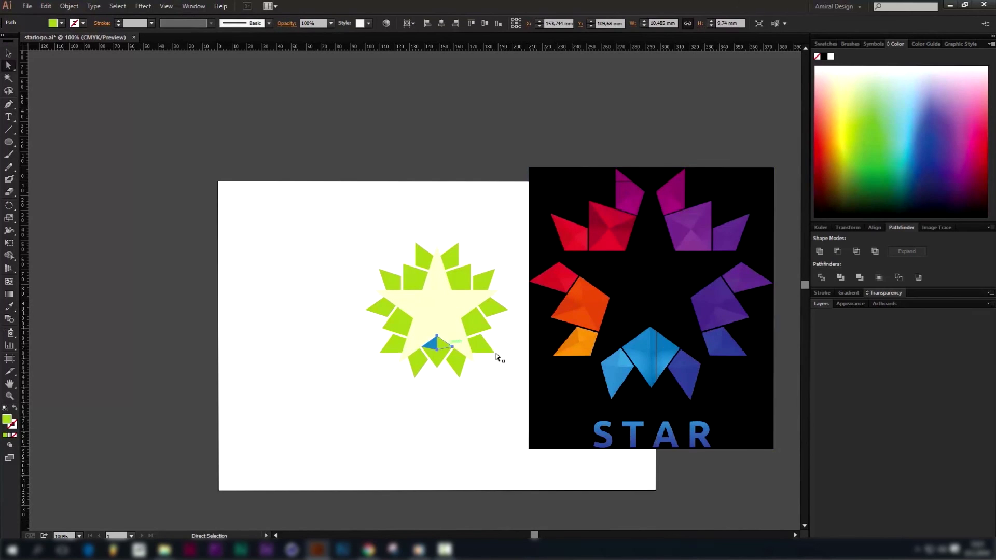
{"action": "left_click_drag", "start_coordinate": [438, 356], "coordinate": [421, 369]}
{"action": "key", "text": "ctrl+plus"}
{"action": "left_click", "coordinate": [280, 355]}
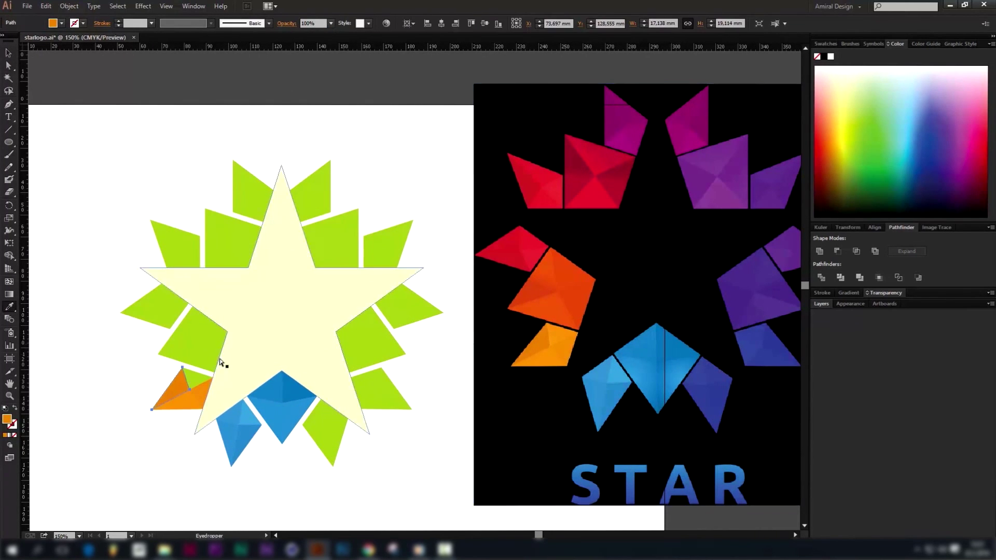
{"action": "left_click", "coordinate": [507, 240]}
{"action": "key", "text": "a"}
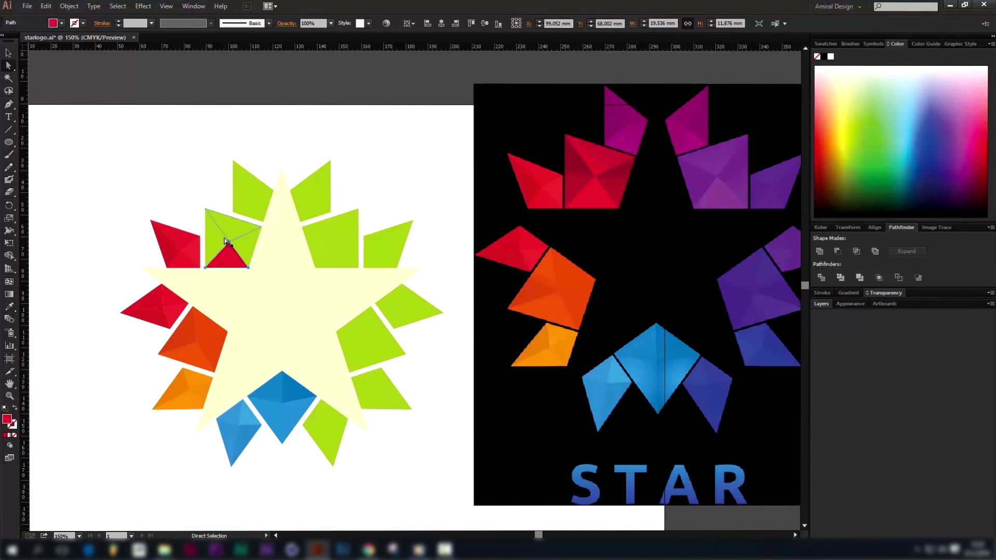
{"action": "left_click", "coordinate": [231, 235]}
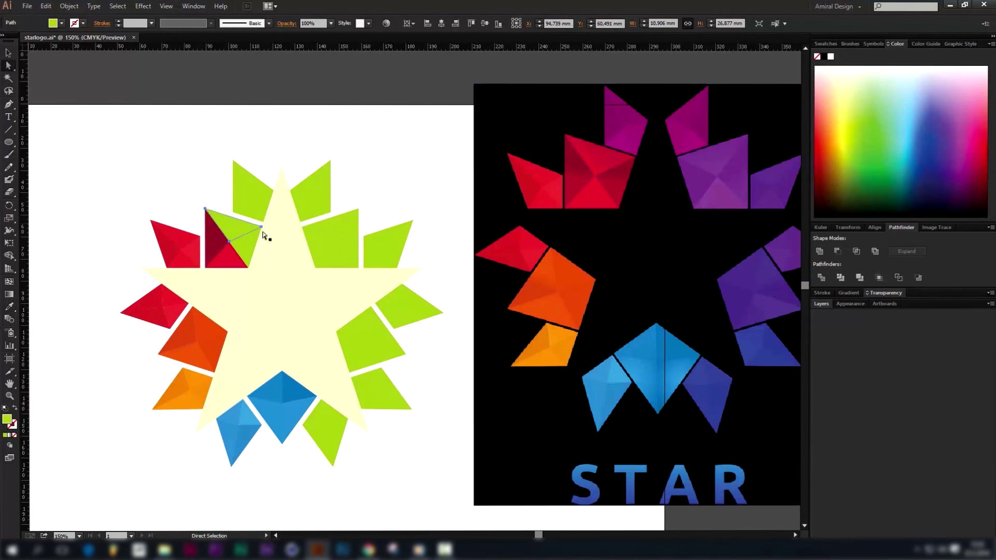
- Colour the next petal's green facets purple sampled from the reference
{"action": "left_click", "coordinate": [312, 203]}
{"action": "key", "text": "i"}
{"action": "left_click", "coordinate": [743, 177]}
{"action": "key", "text": "a"}
{"action": "left_click", "coordinate": [381, 239]}
- Turn the upper-right petal's facets purple as well
{"action": "key", "text": "i"}
{"action": "left_click", "coordinate": [726, 177]}
{"action": "left_click_drag", "start_coordinate": [419, 297], "coordinate": [367, 255]}
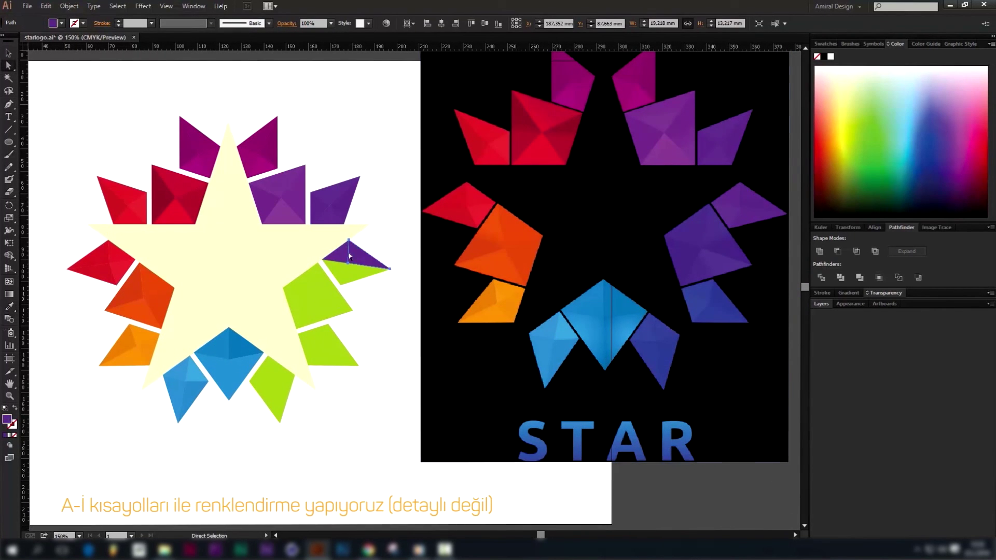
{"action": "key", "text": "a"}
{"action": "left_click", "coordinate": [323, 291]}
- Colour the lower petal's remaining green facets indigo from the reference
{"action": "key", "text": "i"}
{"action": "left_click", "coordinate": [711, 244]}
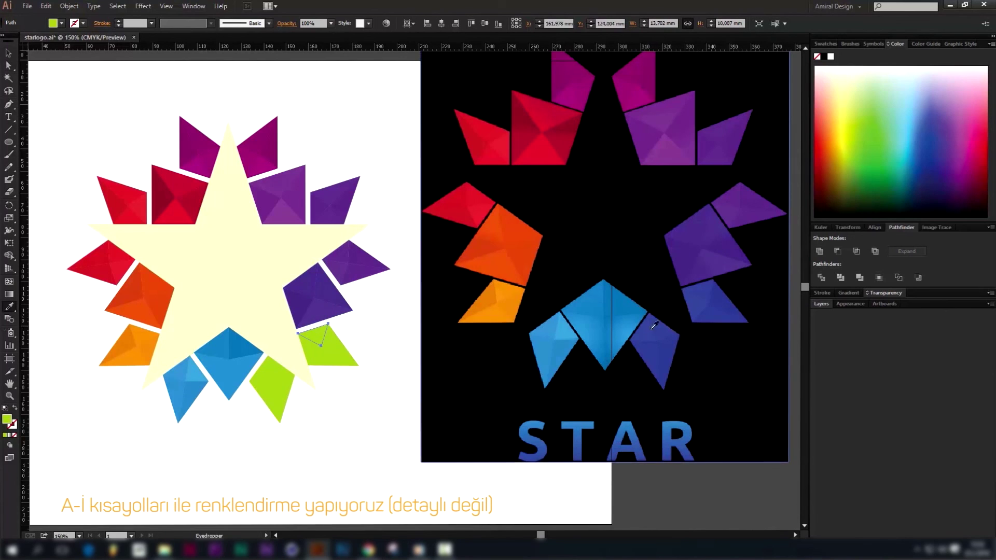
{"action": "key", "text": "a"}
{"action": "left_click", "coordinate": [344, 359]}
{"action": "key", "text": "i"}
{"action": "left_click", "coordinate": [630, 329]}
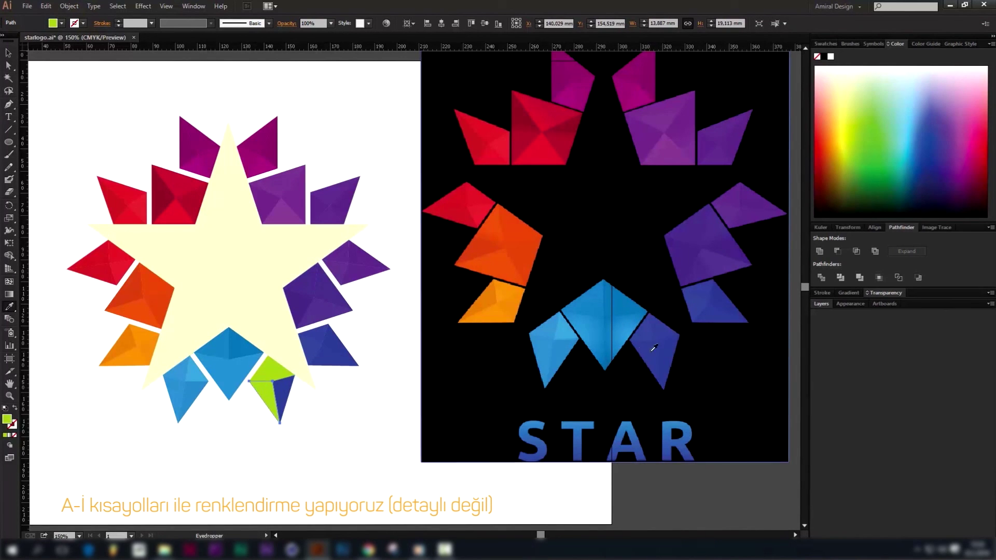
- Delete the pale star shape, then select all shard clusters and enlarge the ring
{"action": "key", "text": "v"}
{"action": "left_click", "coordinate": [238, 284]}
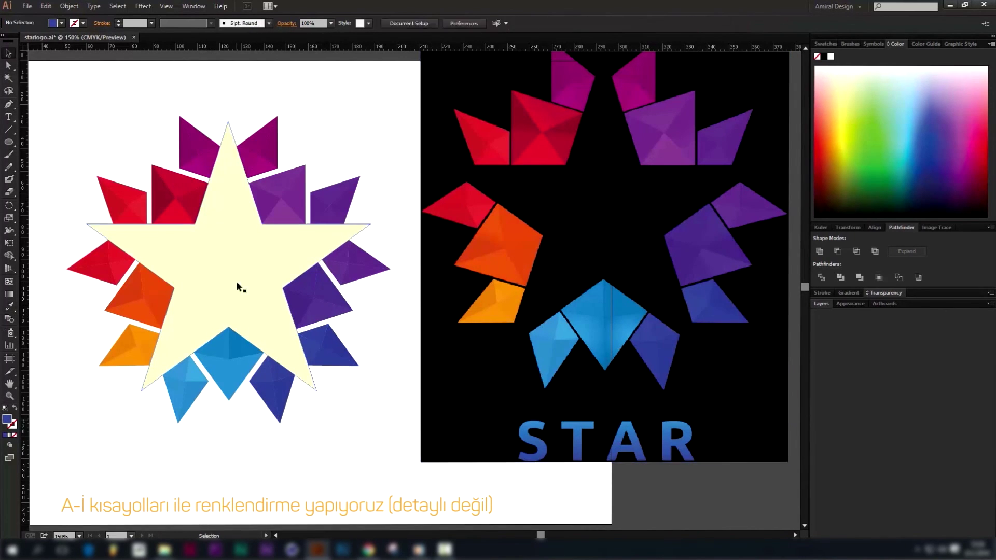
{"action": "key", "text": "Delete"}
{"action": "key", "text": "ctrl+1"}
{"action": "left_click_drag", "start_coordinate": [115, 129], "coordinate": [373, 358]}
{"action": "left_click_drag", "start_coordinate": [381, 237], "coordinate": [382, 237]}
- Zoom out to review the finished rainbow shard ring, deselect, and zoom back in
{"action": "key", "text": "ctrl+minus"}
{"action": "left_click", "coordinate": [313, 275]}
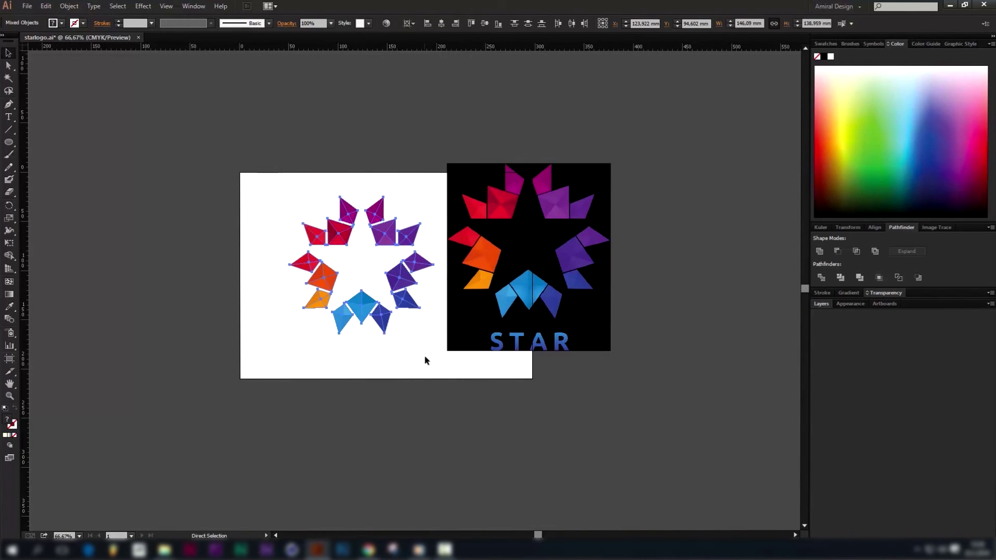
{"action": "key", "text": "ctrl+plus"}
{"action": "key", "text": "ctrl+plus"}
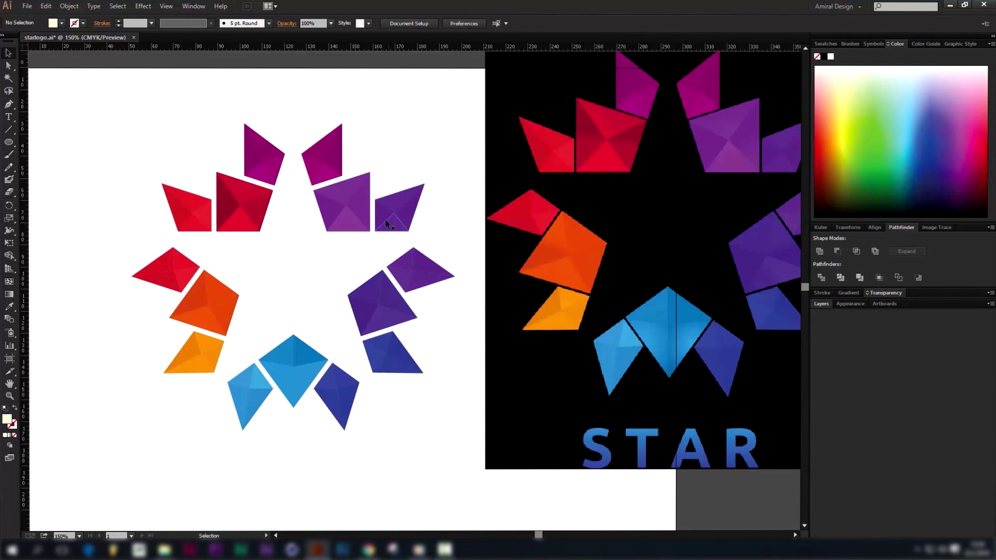